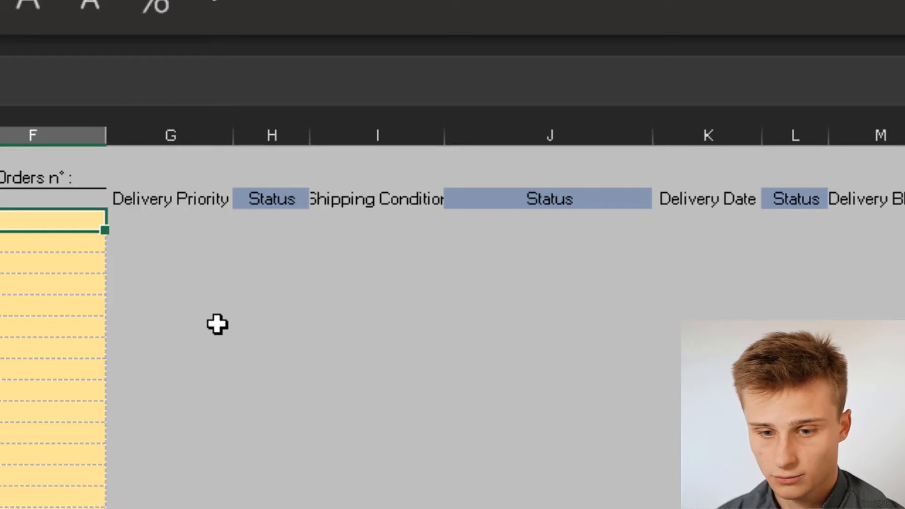
Step: Open the order listed in the Excel sheet in SAP's Display Sales Order transaction and maximize the window
{"action": "left_click", "coordinate": [404, 179]}
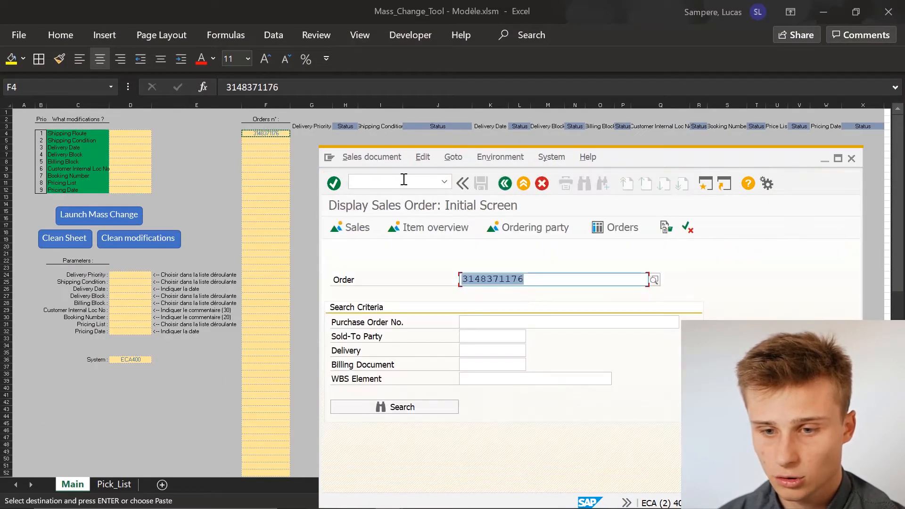
{"action": "key", "text": "ctrl+v"}
{"action": "key", "text": "Return"}
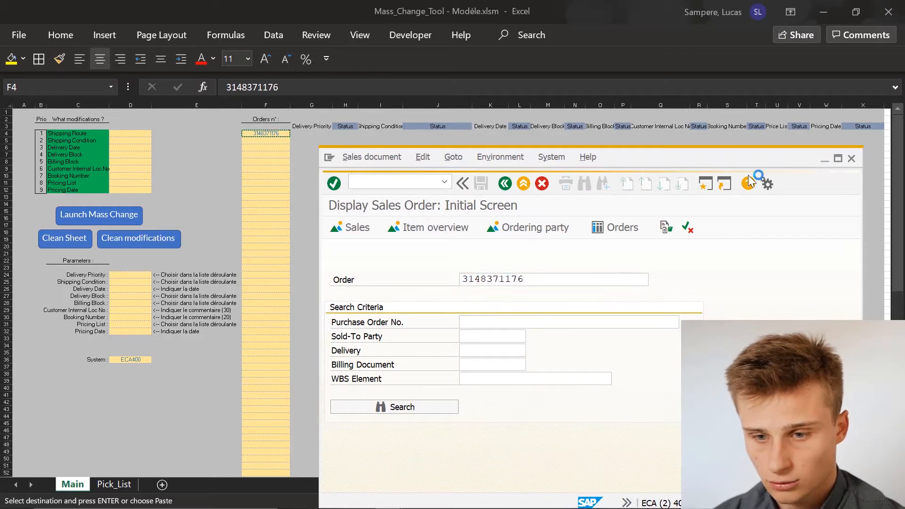
{"action": "left_click", "coordinate": [837, 159]}
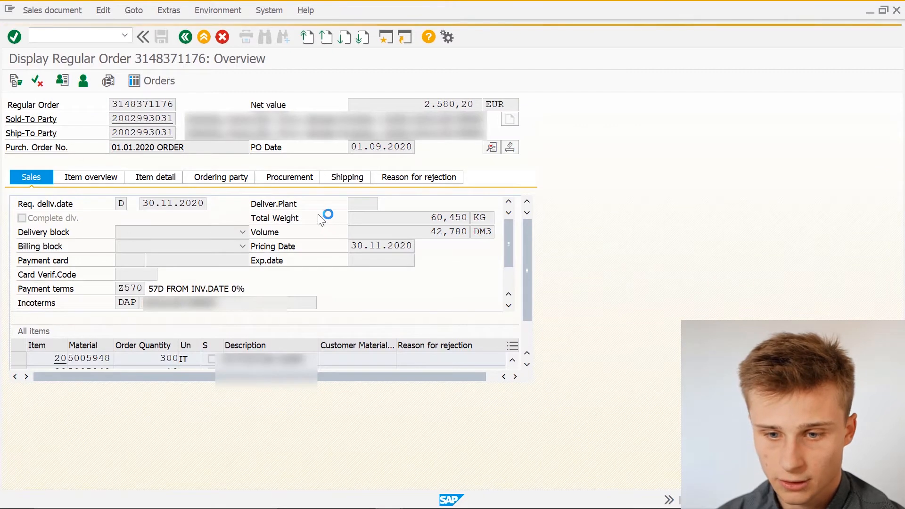
Step: Check the order's requested delivery date and pricing date in the sales overview
{"action": "left_click", "coordinate": [147, 204]}
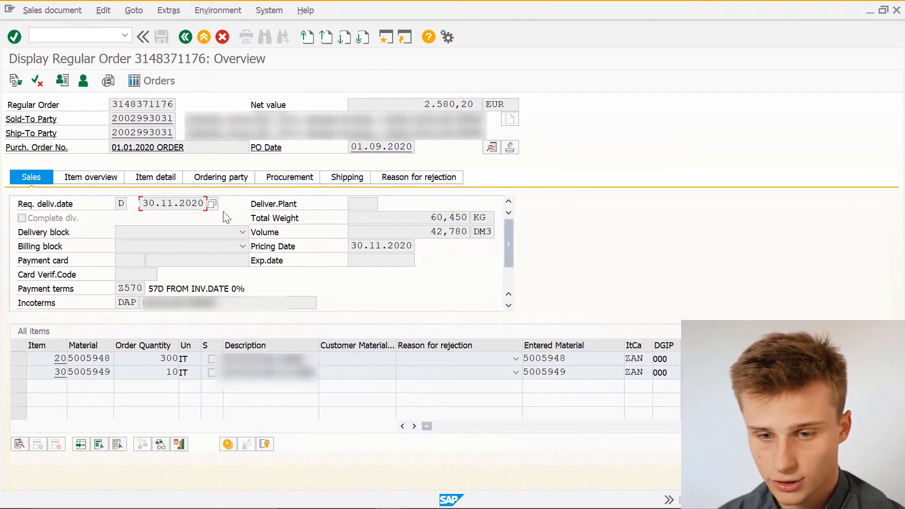
{"action": "double_click", "coordinate": [199, 208]}
{"action": "left_click", "coordinate": [198, 208]}
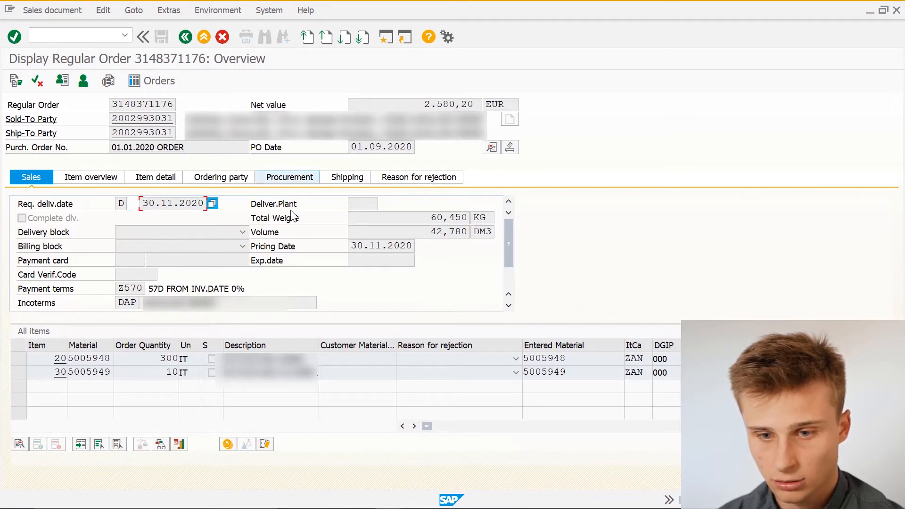
{"action": "left_click_drag", "start_coordinate": [391, 249], "coordinate": [400, 247]}
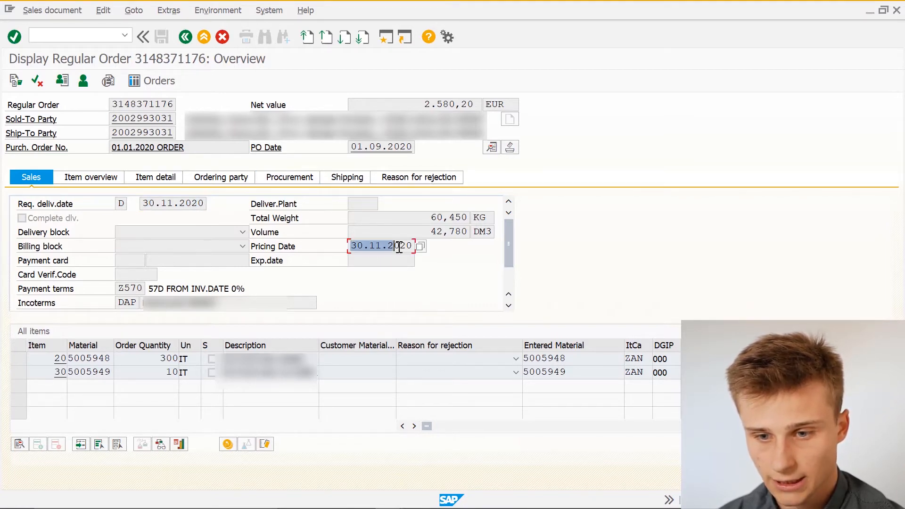
{"action": "left_click", "coordinate": [403, 247]}
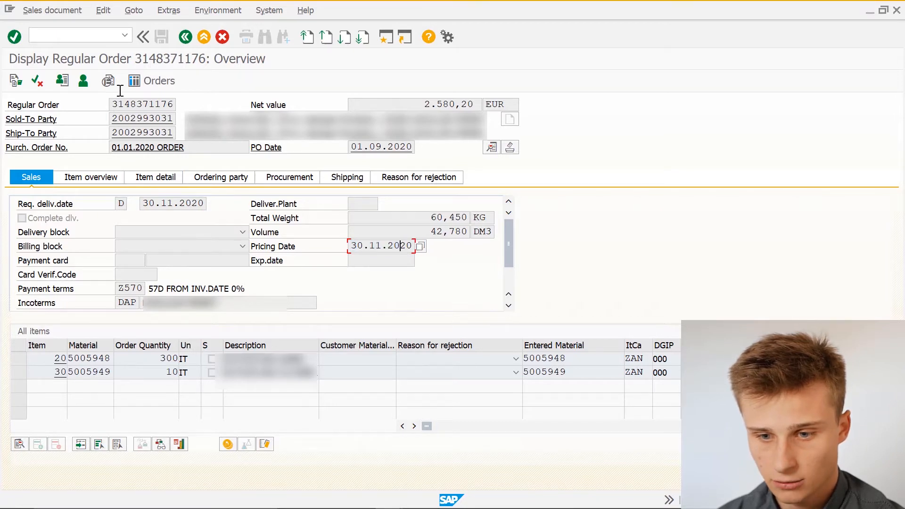
Step: Inspect the order's header data for the price list and the shipping condition, and return to the overview
{"action": "left_click", "coordinate": [129, 11]}
{"action": "mouse_move", "coordinate": [190, 44]}
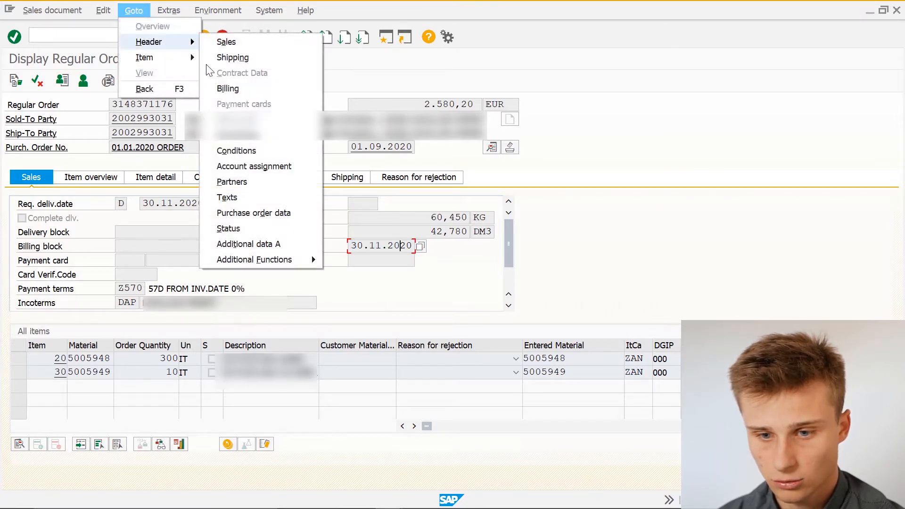
{"action": "mouse_move", "coordinate": [312, 258]}
{"action": "left_click", "coordinate": [338, 274]}
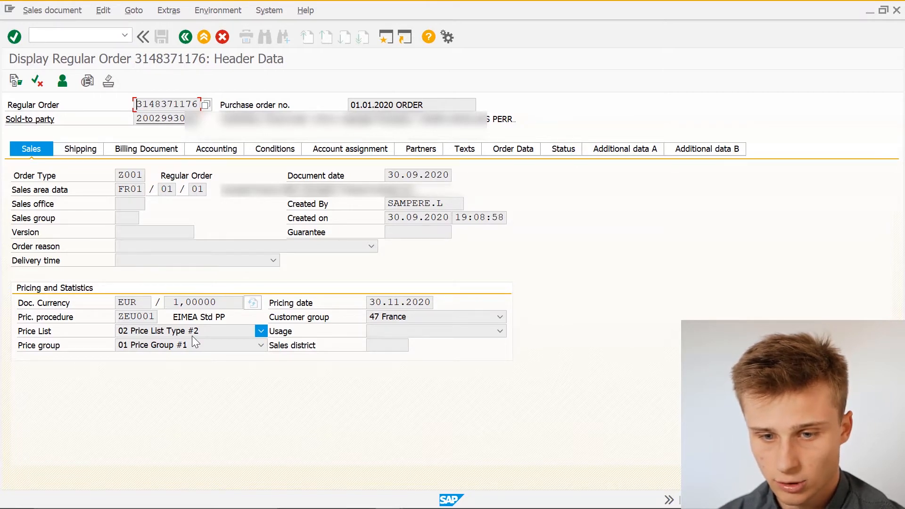
{"action": "left_click", "coordinate": [72, 152]}
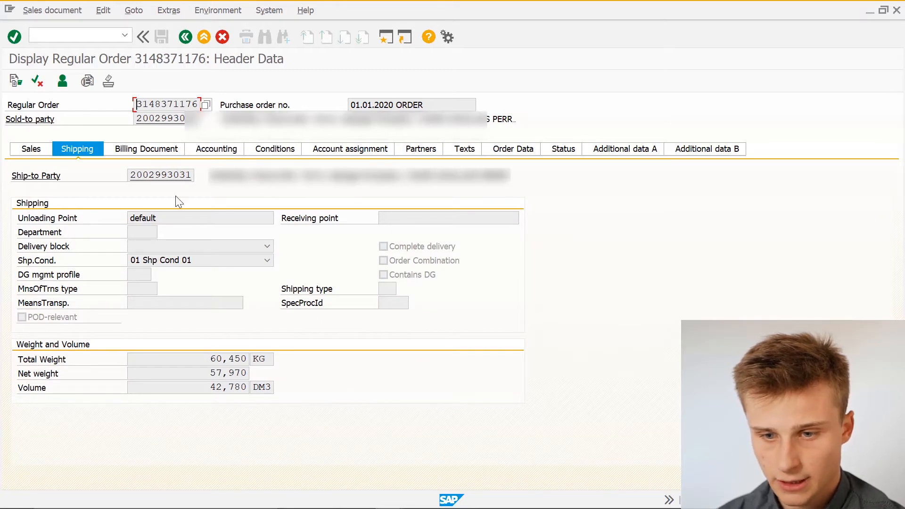
{"action": "left_click", "coordinate": [185, 37]}
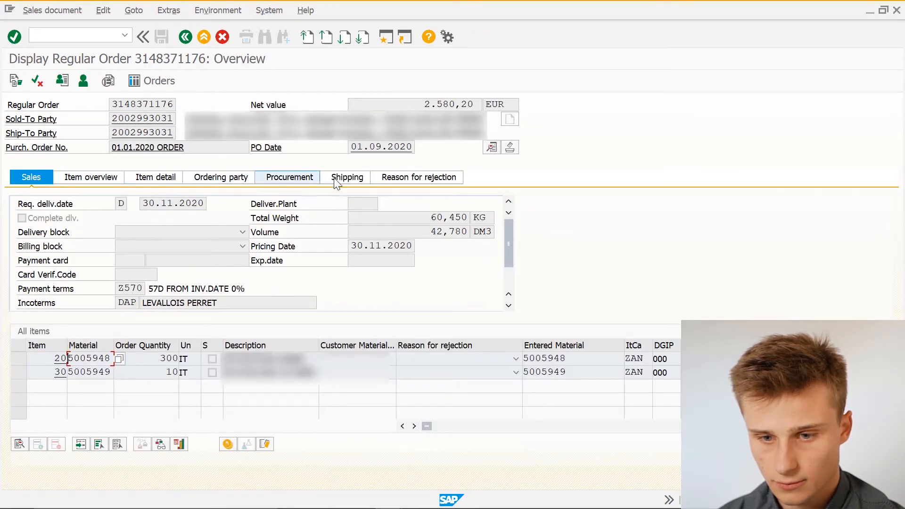
Step: Check the items' delivery priority in the order's shipping overview, and return to the Excel workbook
{"action": "left_click", "coordinate": [346, 178]}
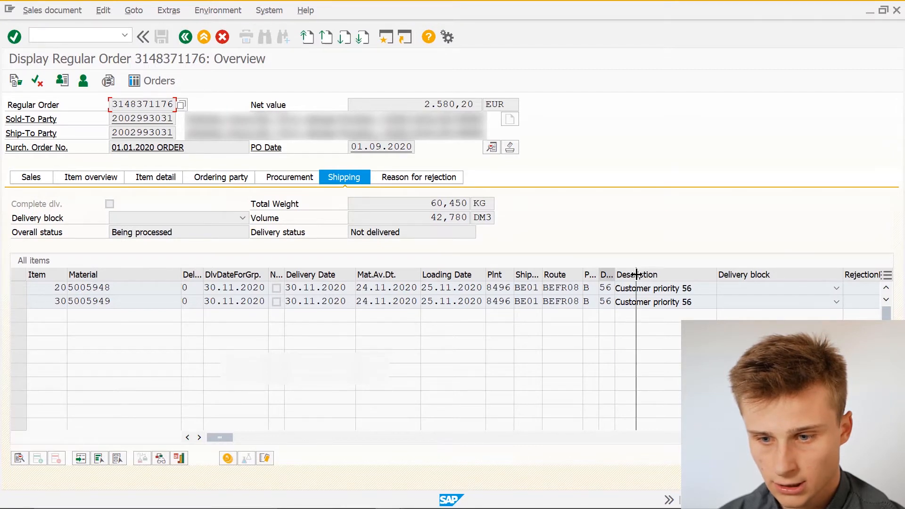
{"action": "left_click_drag", "start_coordinate": [636, 274], "coordinate": [636, 275]}
{"action": "left_click", "coordinate": [870, 11]}
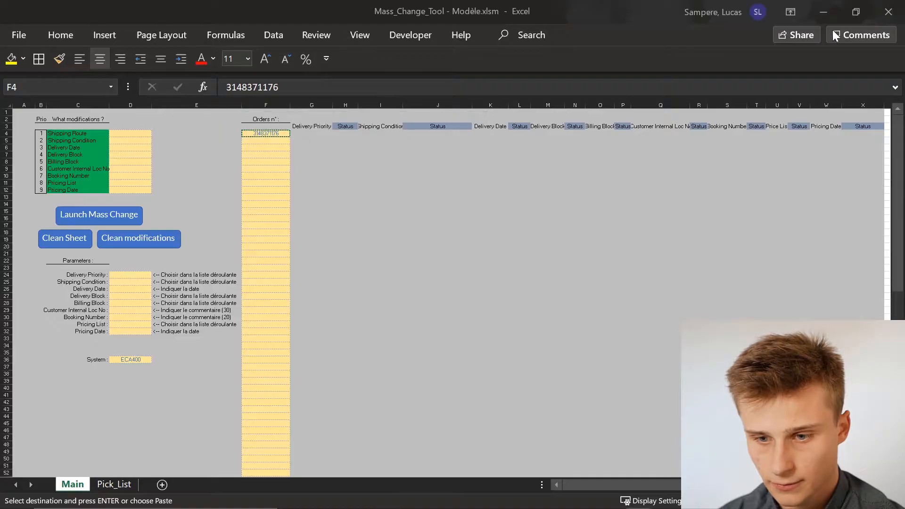
Step: Set the Delivery Priority parameter to 05 on the Main sheet
{"action": "left_click", "coordinate": [379, 217]}
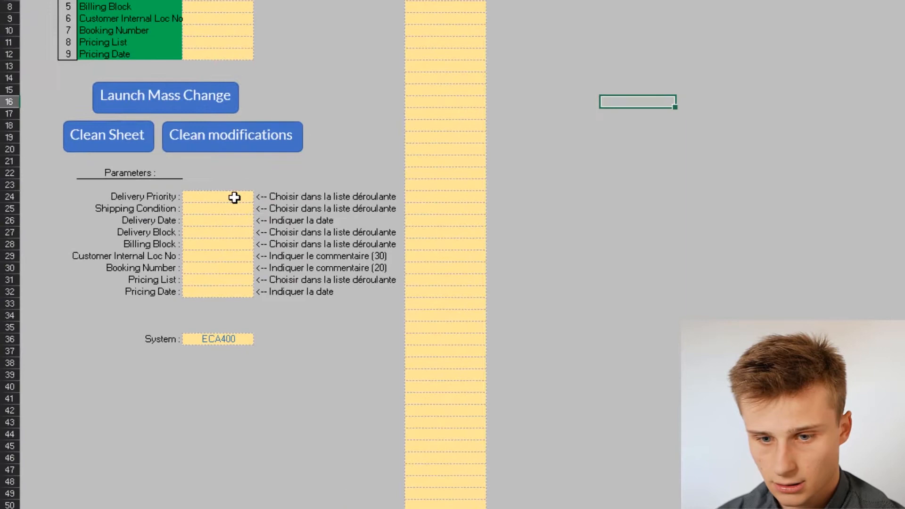
{"action": "left_click", "coordinate": [140, 275]}
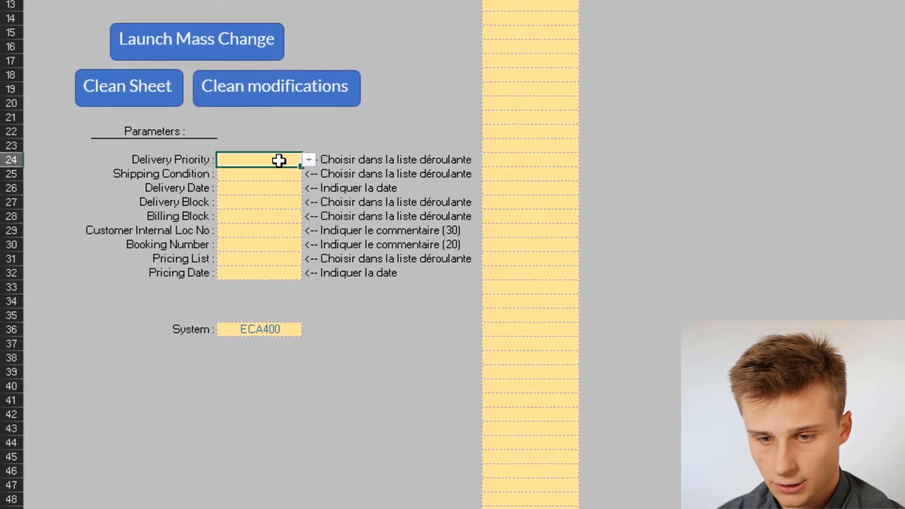
{"action": "left_click", "coordinate": [309, 160]}
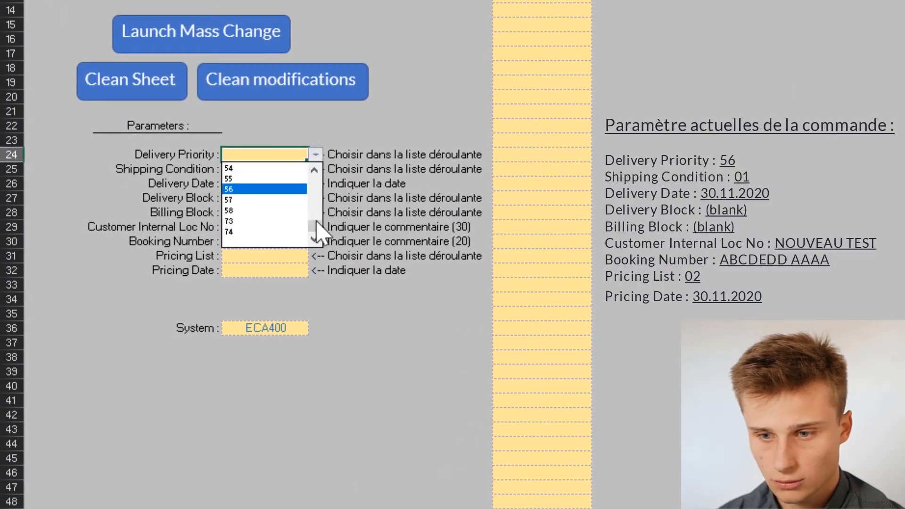
{"action": "left_click_drag", "start_coordinate": [317, 223], "coordinate": [317, 177]}
{"action": "left_click", "coordinate": [300, 209]}
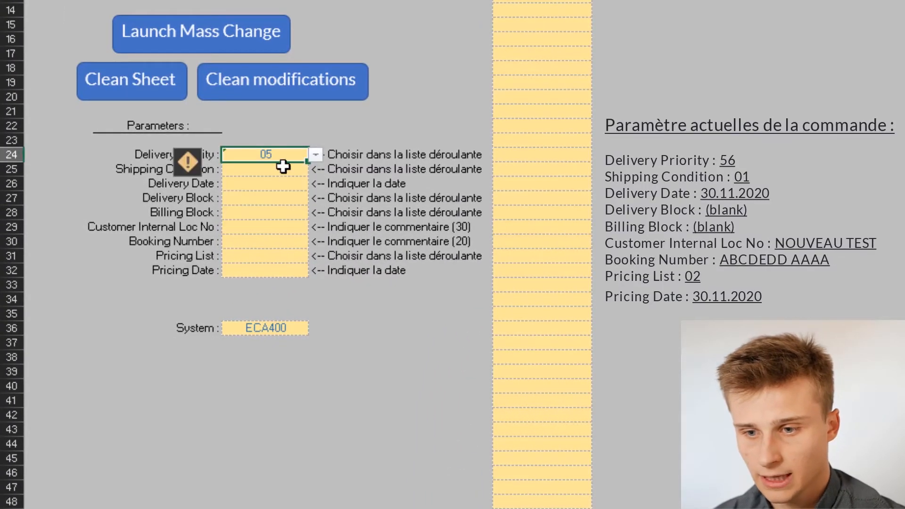
Step: Set the Shipping Condition parameter to ZE and the Delivery Date to 16.10.2020
{"action": "left_click", "coordinate": [283, 166]}
{"action": "left_click", "coordinate": [315, 170]}
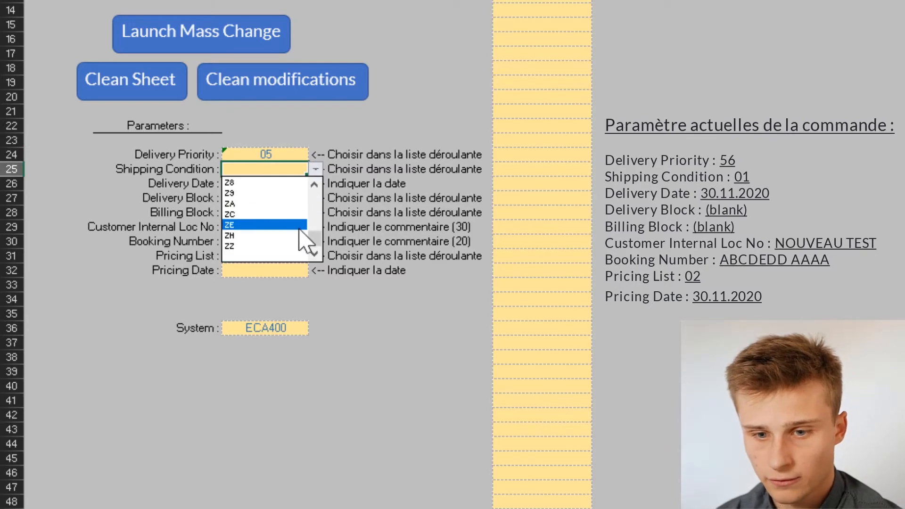
{"action": "left_click", "coordinate": [299, 226]}
{"action": "left_click", "coordinate": [279, 182]}
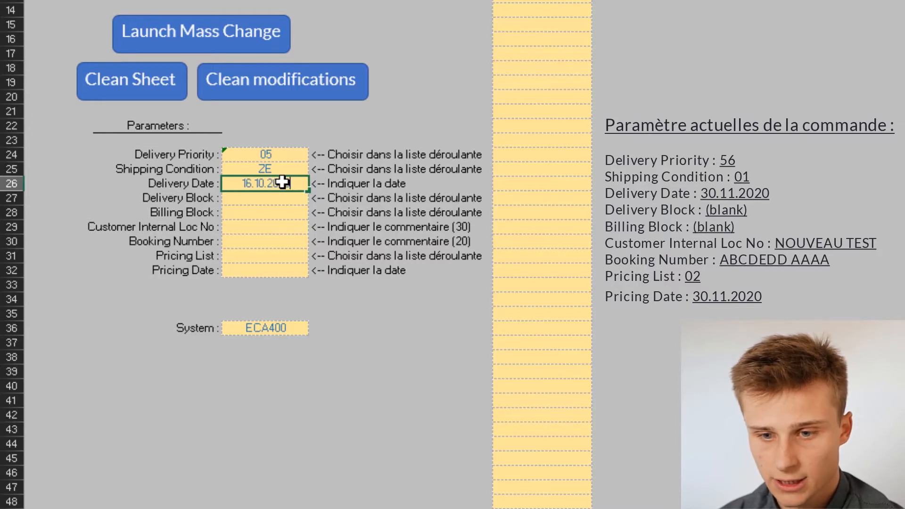
{"action": "key", "text": "Return"}
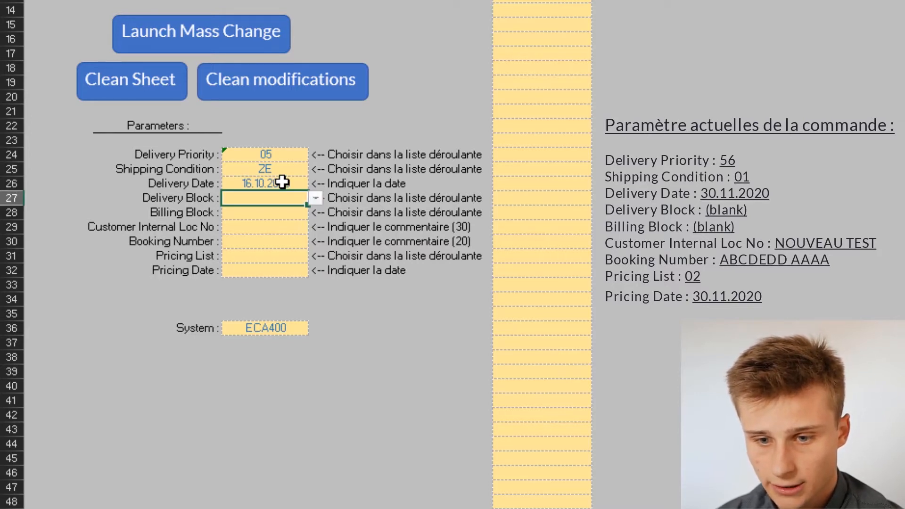
Step: Enter ABC as the Customer Internal Loc No and A as the Booking Number
{"action": "left_click", "coordinate": [258, 231]}
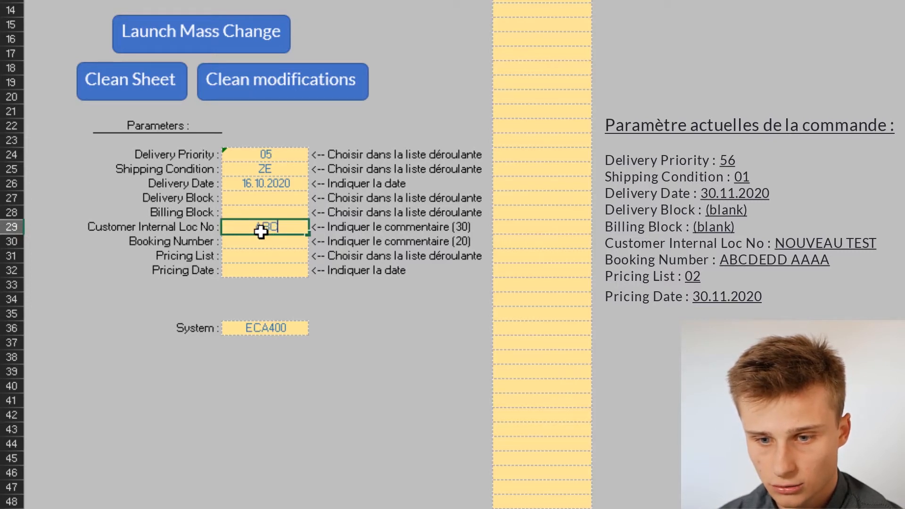
{"action": "key", "text": "Return"}
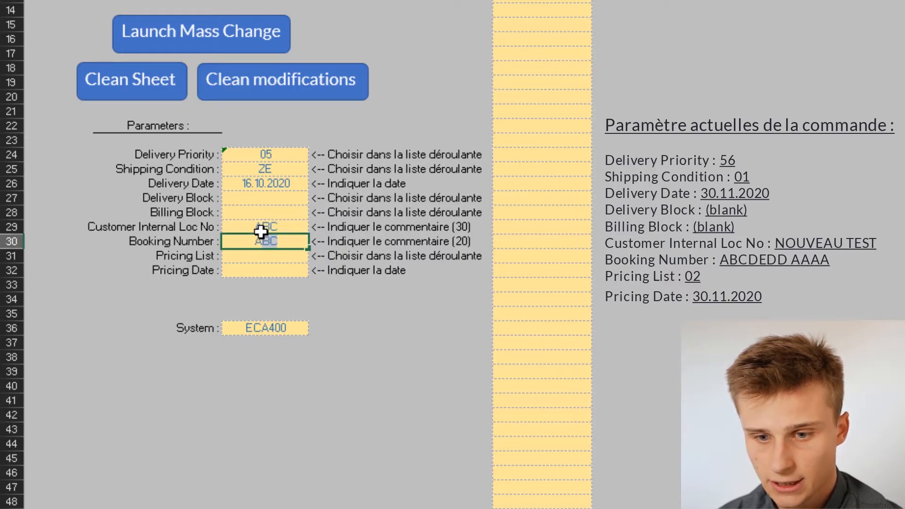
{"action": "type", "text": "A"}
{"action": "key", "text": "Return"}
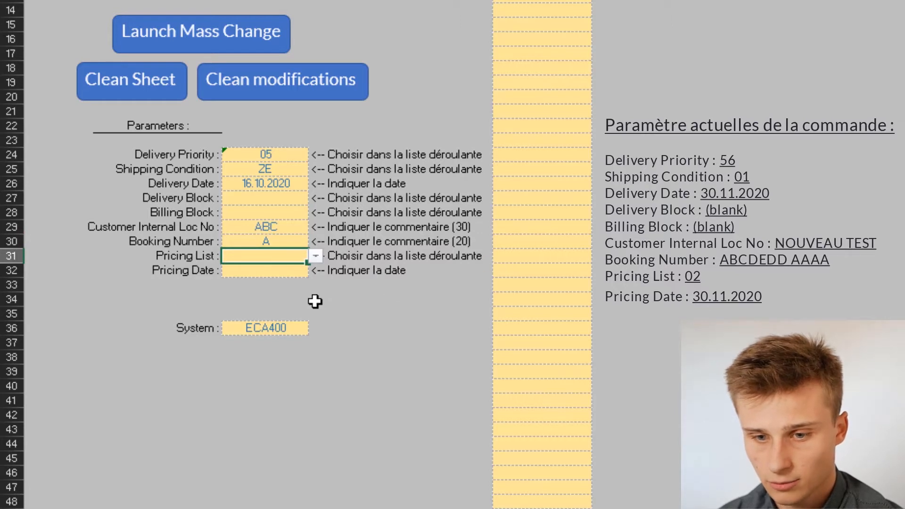
Step: Set the Pricing List parameter to 15 and the Pricing Date to 01.01.2018
{"action": "left_click", "coordinate": [316, 255]}
{"action": "left_click", "coordinate": [298, 274]}
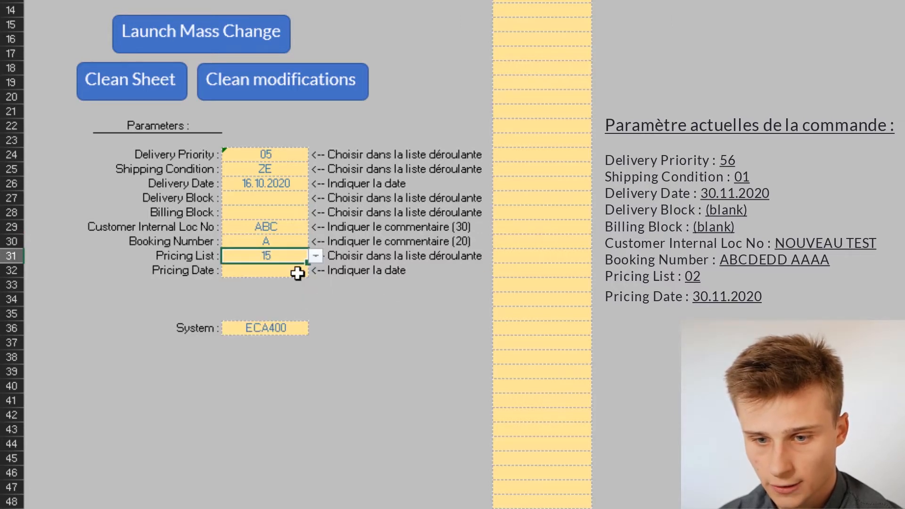
{"action": "left_click", "coordinate": [297, 273]}
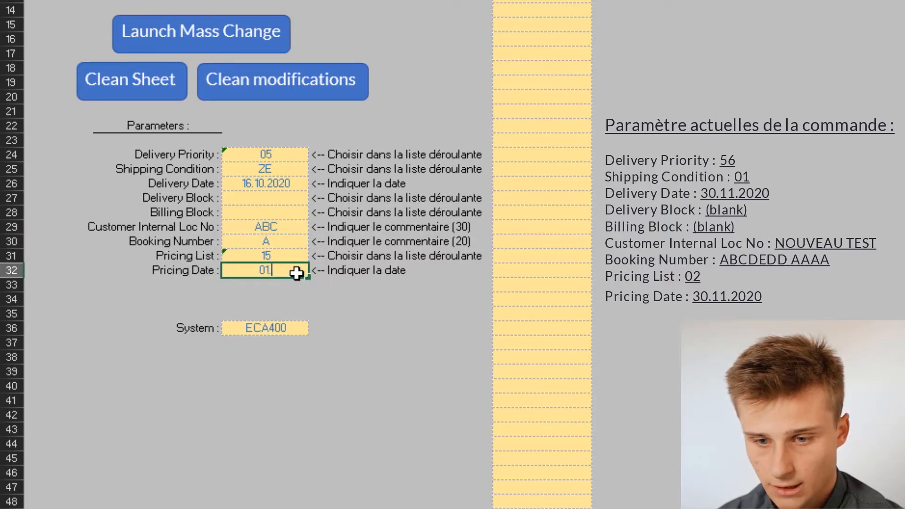
{"action": "type", "text": "01.01.20"}
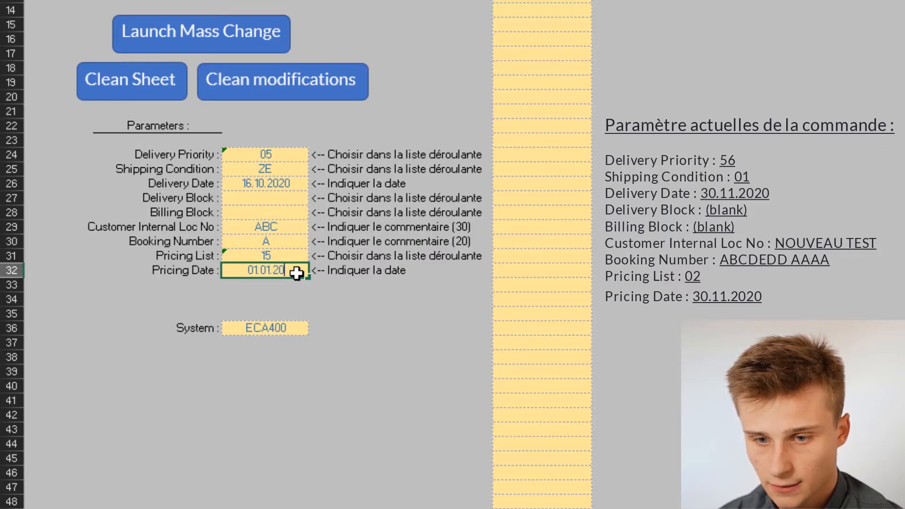
{"action": "type", "text": "18"}
{"action": "key", "text": "Return"}
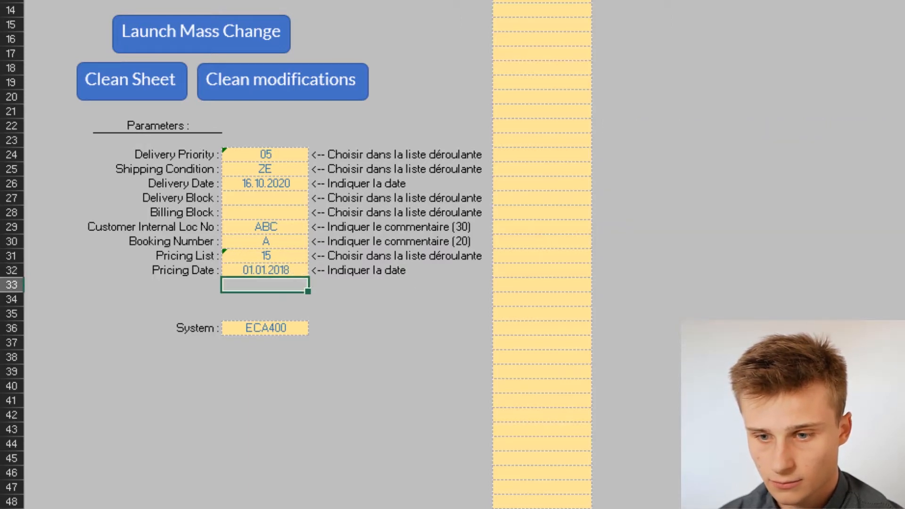
{"action": "left_click", "coordinate": [898, 140]}
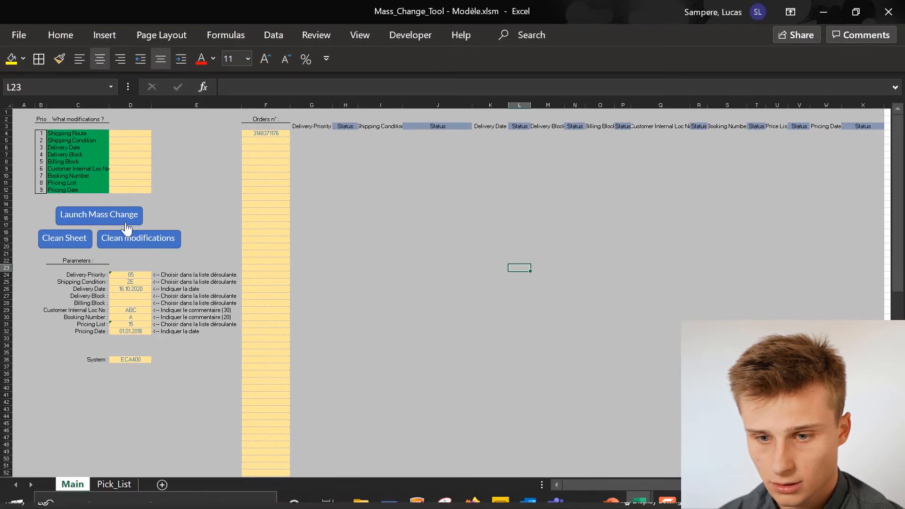
Step: Mark all nine modifications, from Shipping Route to Pricing Date, with a check mark by filling the first one down
{"action": "left_click", "coordinate": [124, 132]}
{"action": "left_click", "coordinate": [154, 133]}
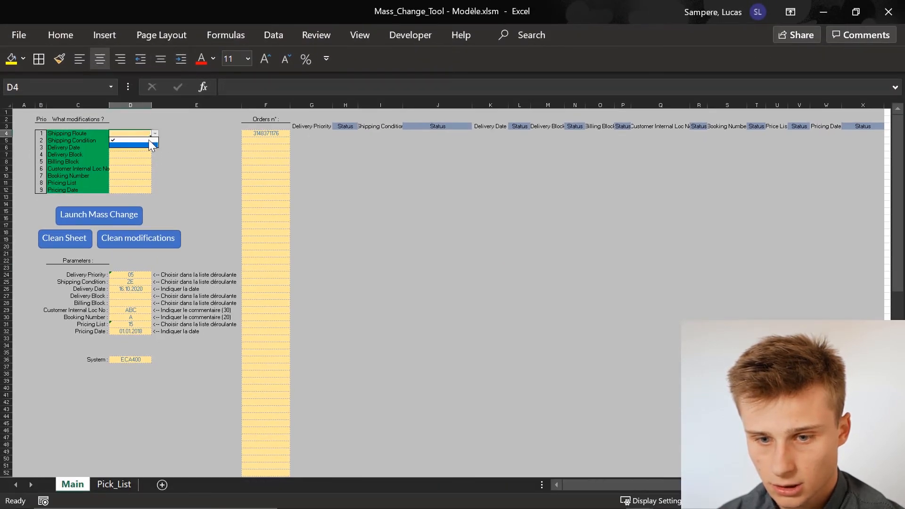
{"action": "left_click", "coordinate": [148, 140]}
{"action": "left_click", "coordinate": [147, 134]}
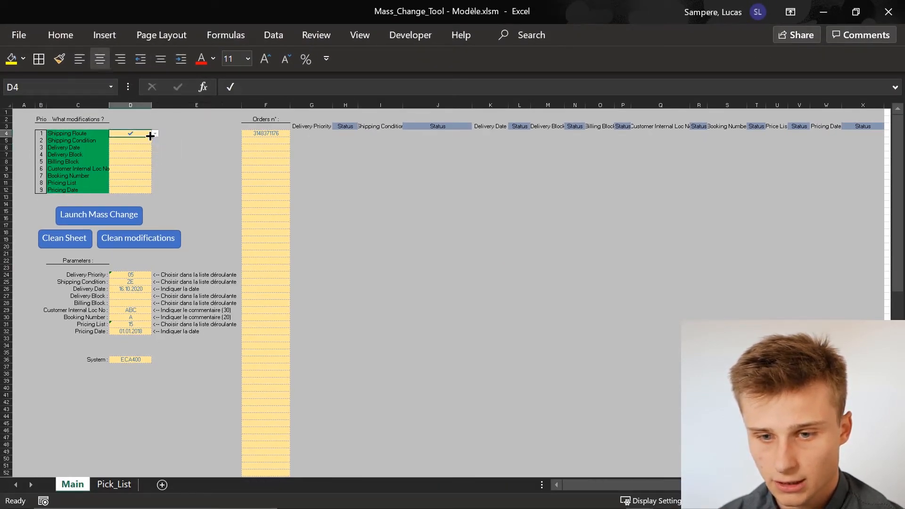
{"action": "double_click", "coordinate": [151, 137]}
{"action": "left_click", "coordinate": [167, 162]}
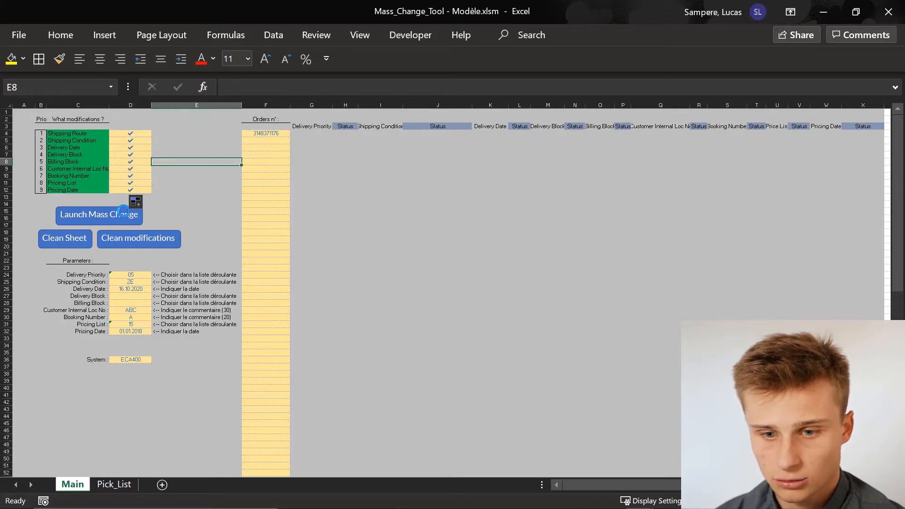
Step: Launch the mass change and follow it in the SAP Change Sales Order window until the statuses can be reviewed in Excel
{"action": "mouse_move", "coordinate": [387, 495]}
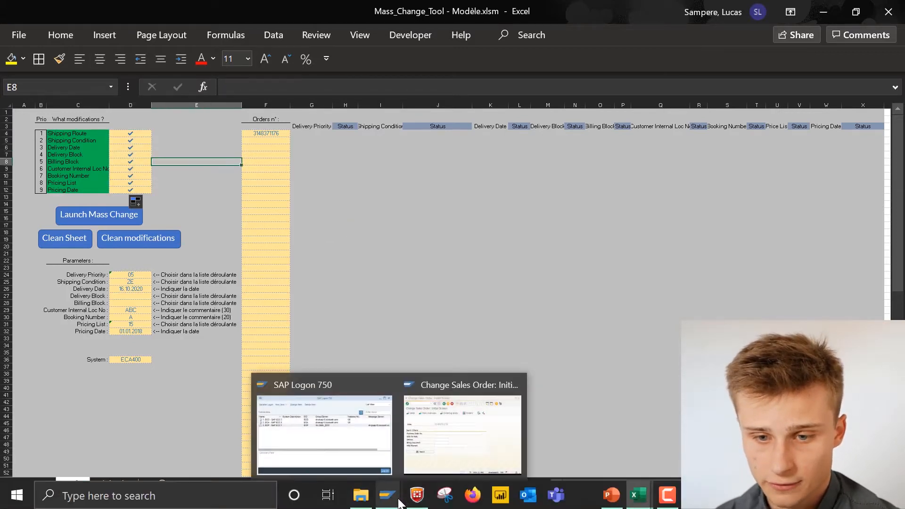
{"action": "left_click", "coordinate": [460, 438]}
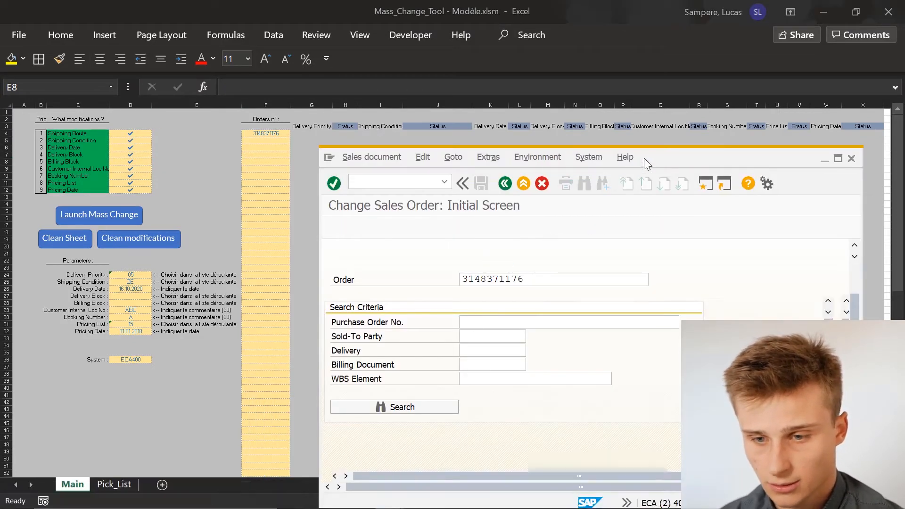
{"action": "left_click_drag", "start_coordinate": [649, 157], "coordinate": [633, 154]}
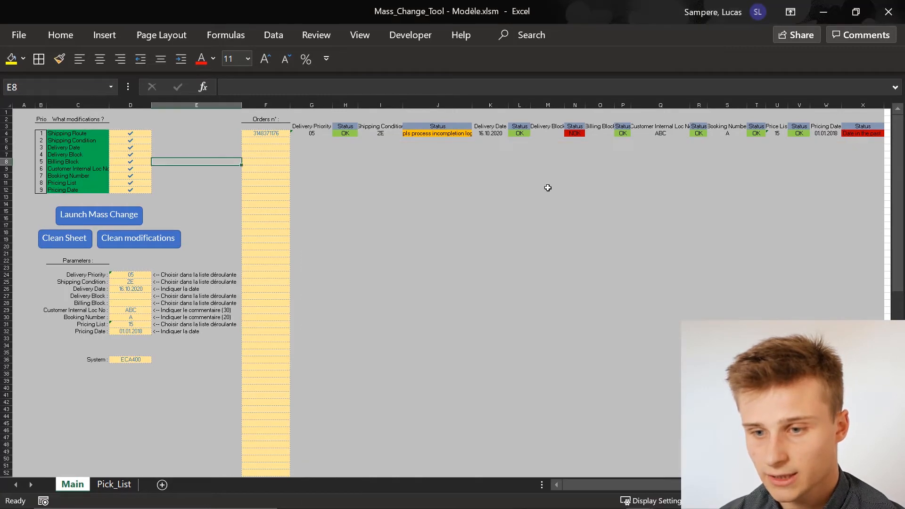
{"action": "left_click", "coordinate": [412, 178]}
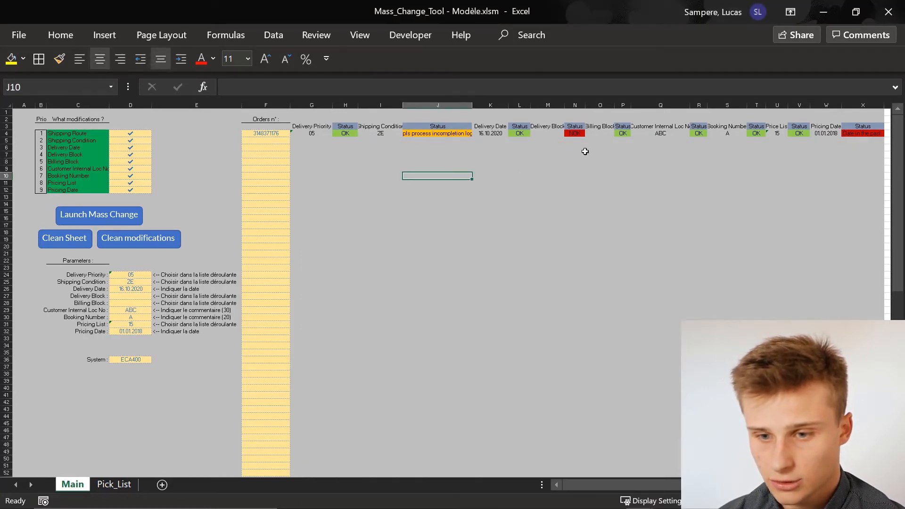
Step: Clean the previous modification results and set the Delivery Block and Billing Block parameters to the blank option
{"action": "left_click", "coordinate": [150, 238]}
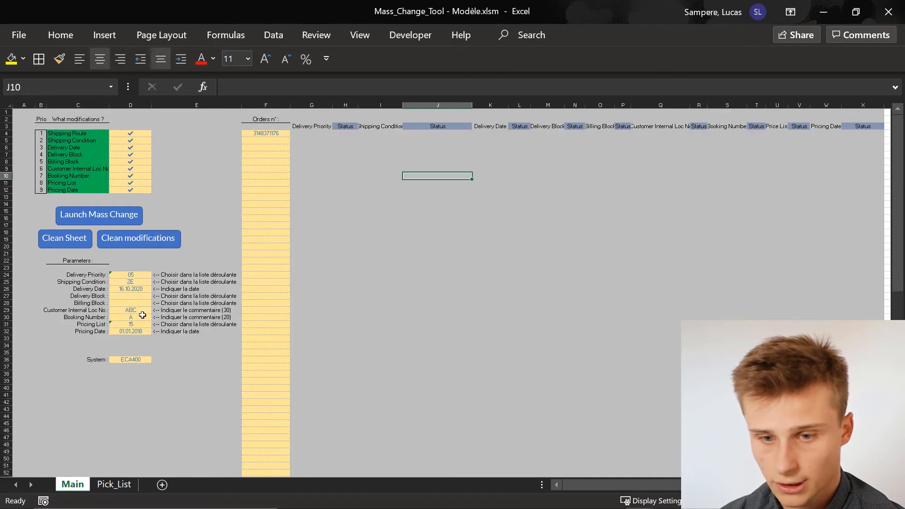
{"action": "left_click", "coordinate": [139, 294]}
{"action": "left_click", "coordinate": [154, 295]}
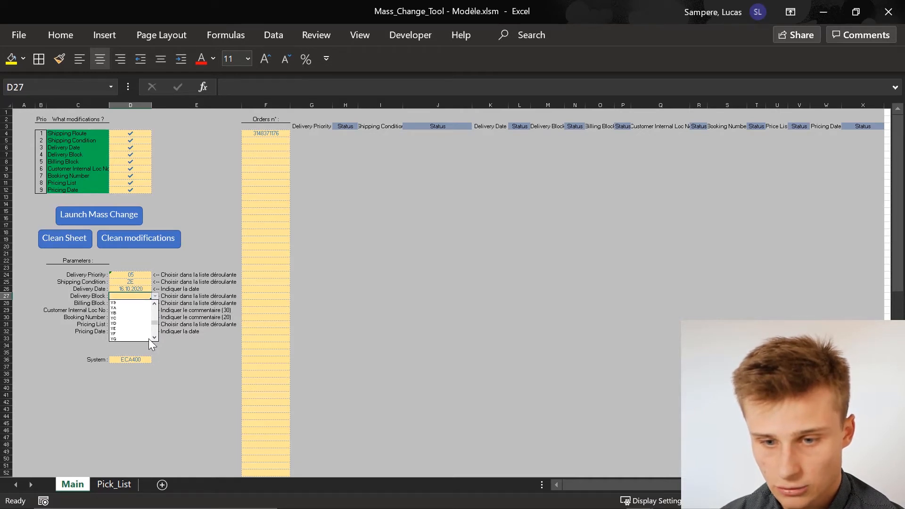
{"action": "key", "text": "Escape"}
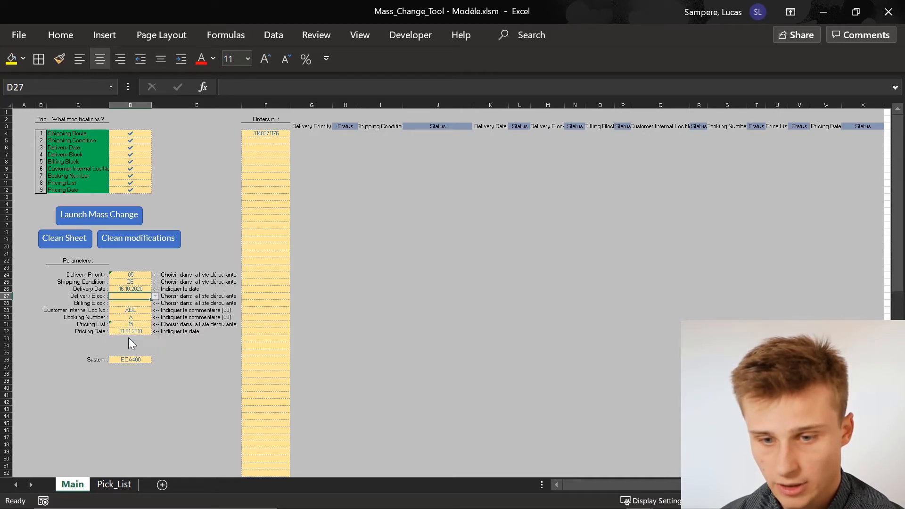
{"action": "left_click", "coordinate": [144, 303]}
{"action": "left_click", "coordinate": [155, 305]}
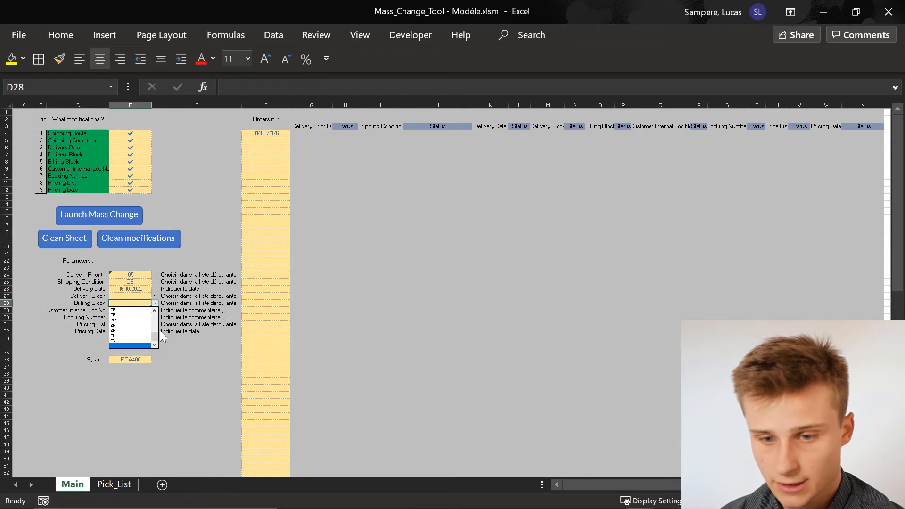
{"action": "left_click", "coordinate": [134, 346]}
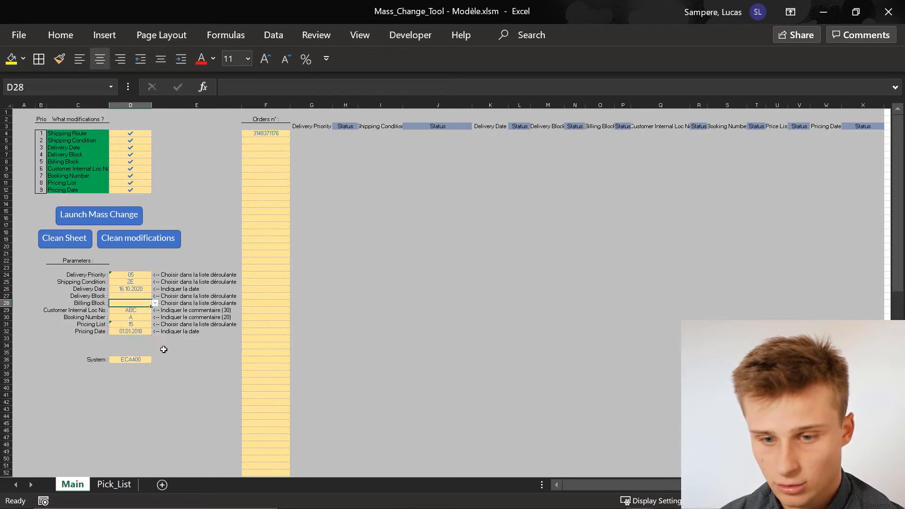
Step: Blank the Shipping Route check mark and copy the blank to Shipping Condition, Delivery Date and Delivery Block
{"action": "left_click", "coordinate": [149, 134]}
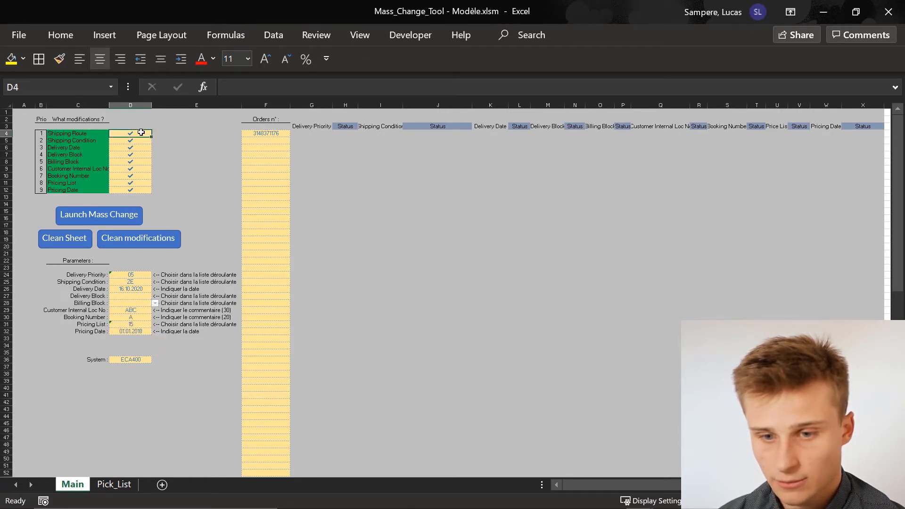
{"action": "left_click", "coordinate": [154, 134]}
{"action": "left_click", "coordinate": [145, 146]}
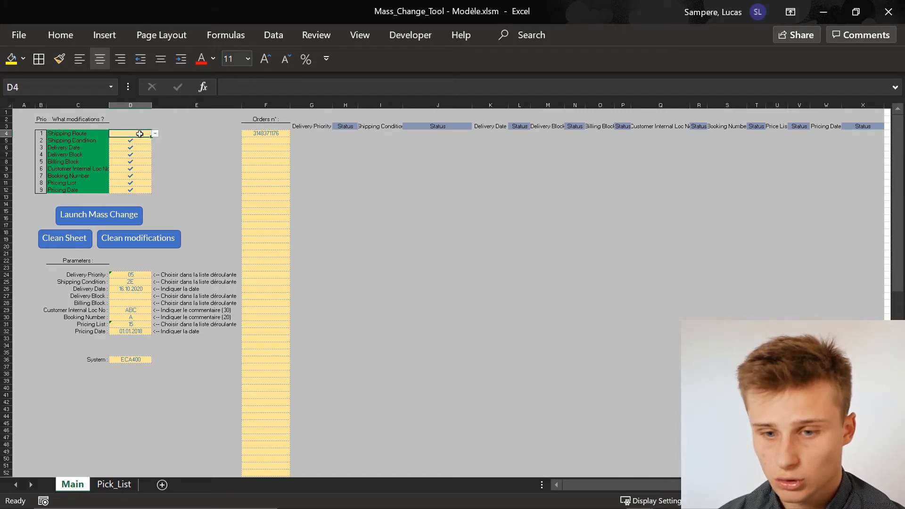
{"action": "key", "text": "ctrl+c"}
{"action": "key", "text": "Down"}
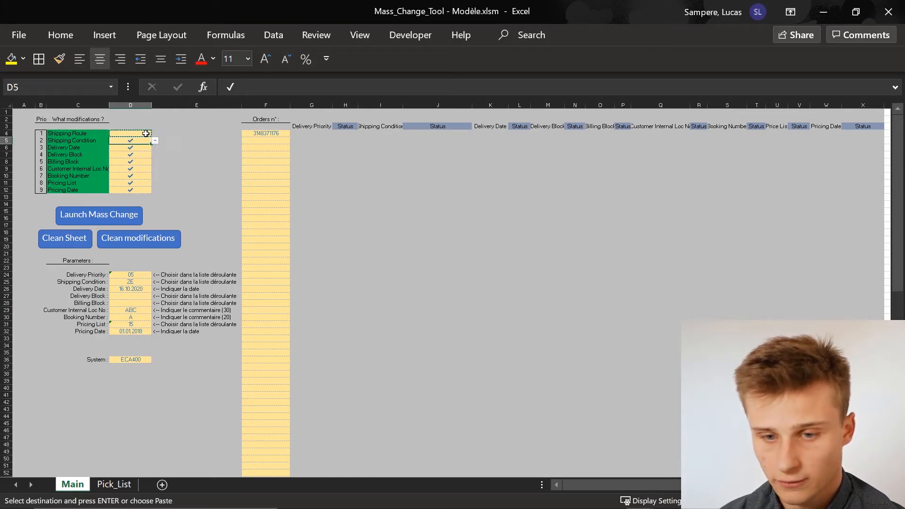
{"action": "key", "text": "ctrl+v"}
{"action": "key", "text": "Down"}
{"action": "key", "text": "ctrl+v"}
{"action": "key", "text": "Down"}
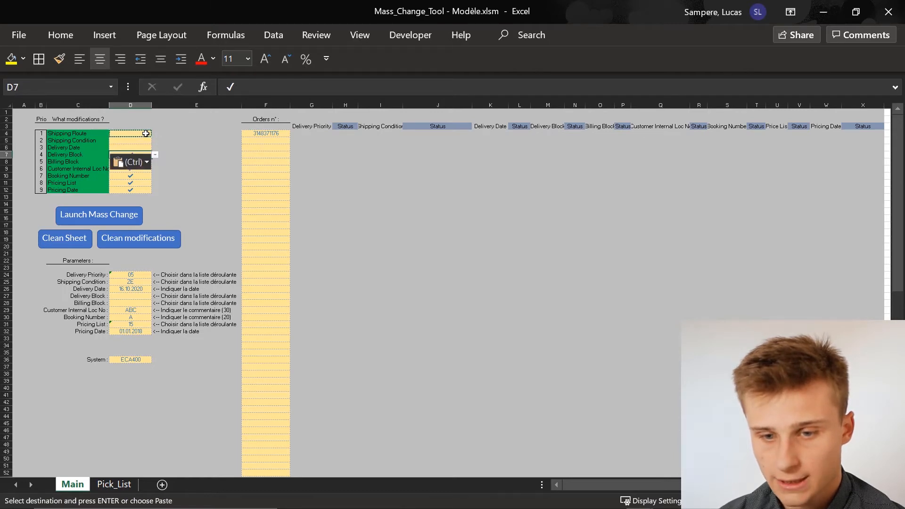
{"action": "key", "text": "ctrl+v"}
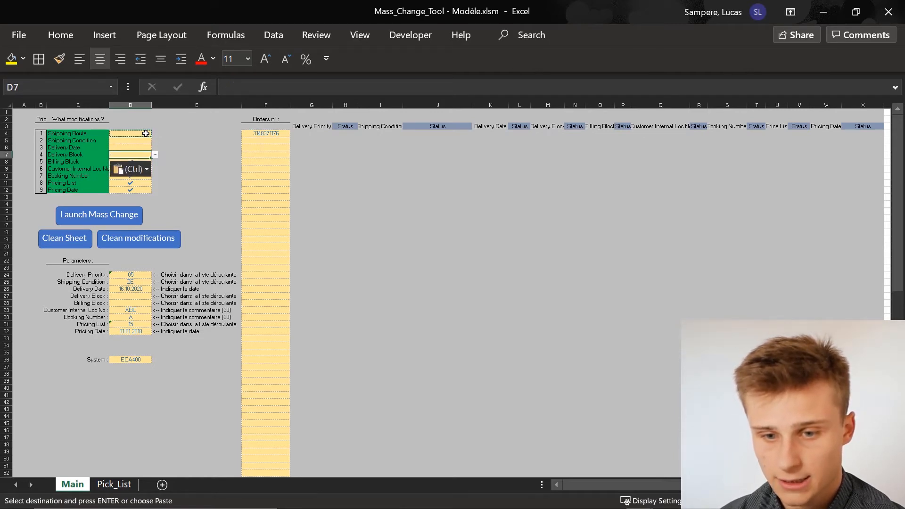
Step: Copy the blank over the check marks of Customer Internal Loc No, Booking Number, Pricing List and Pricing Date
{"action": "key", "text": "Down"}
{"action": "key", "text": "Down"}
{"action": "key", "text": "ctrl+v"}
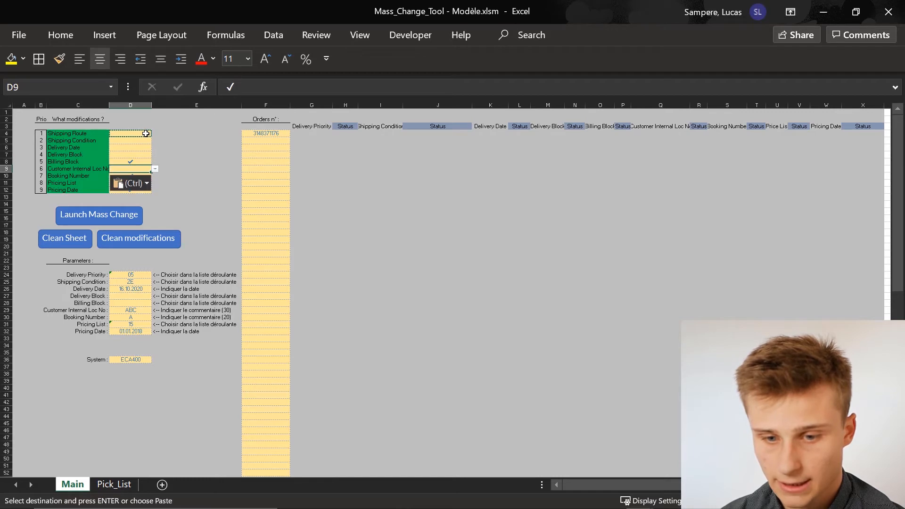
{"action": "key", "text": "Down"}
{"action": "key", "text": "ctrl+v"}
{"action": "key", "text": "Down"}
{"action": "key", "text": "Down"}
{"action": "key", "text": "ctrl+v"}
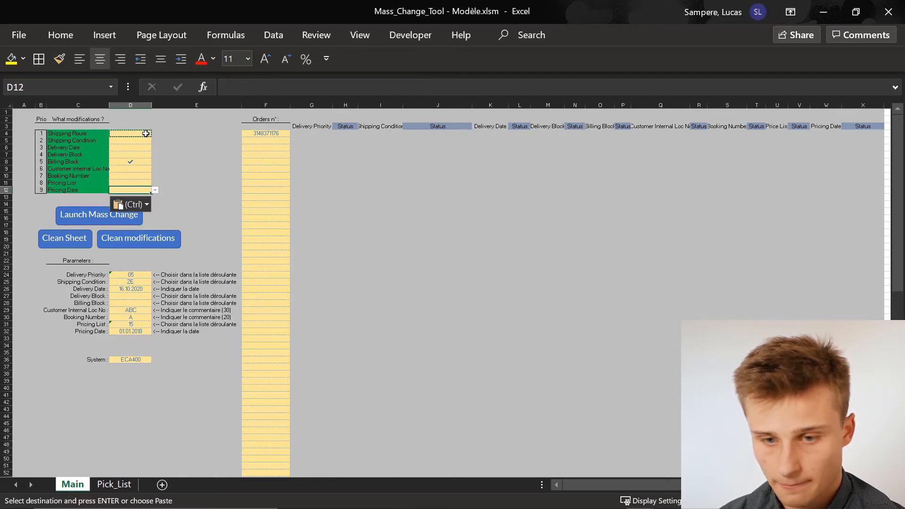
Step: Mark Delivery Block with a check mark and blank the Billing Block one, making Delivery Block the only selected modification
{"action": "left_click", "coordinate": [130, 155]}
{"action": "left_click", "coordinate": [155, 155]}
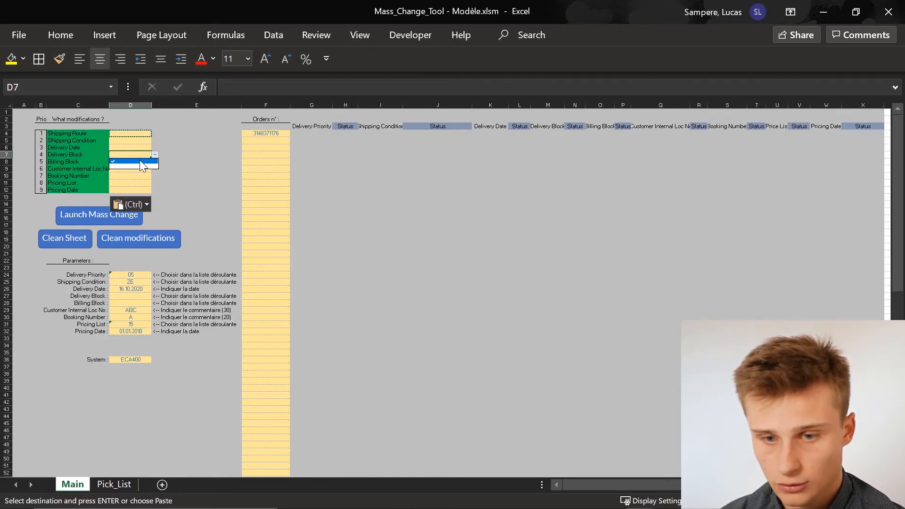
{"action": "left_click", "coordinate": [137, 161]}
{"action": "left_click", "coordinate": [140, 161]}
{"action": "key", "text": "ctrl+v"}
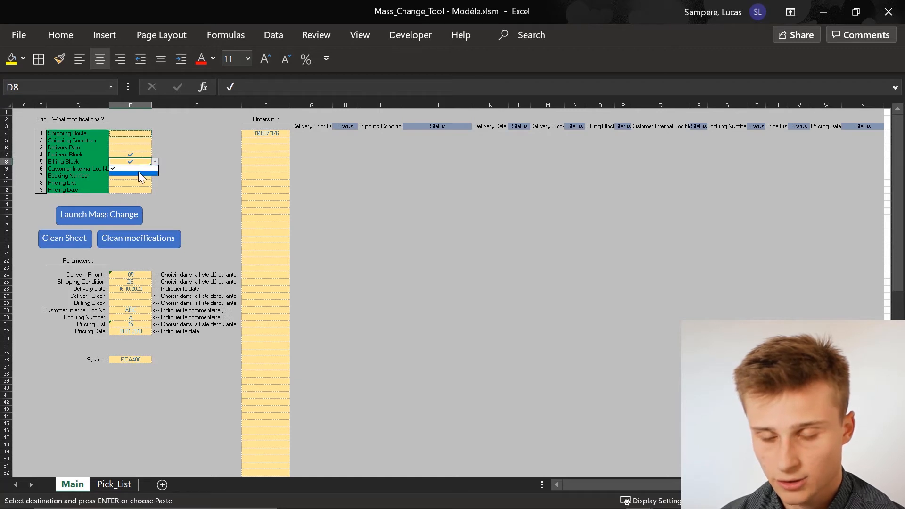
{"action": "left_click", "coordinate": [172, 169]}
{"action": "key", "text": "Escape"}
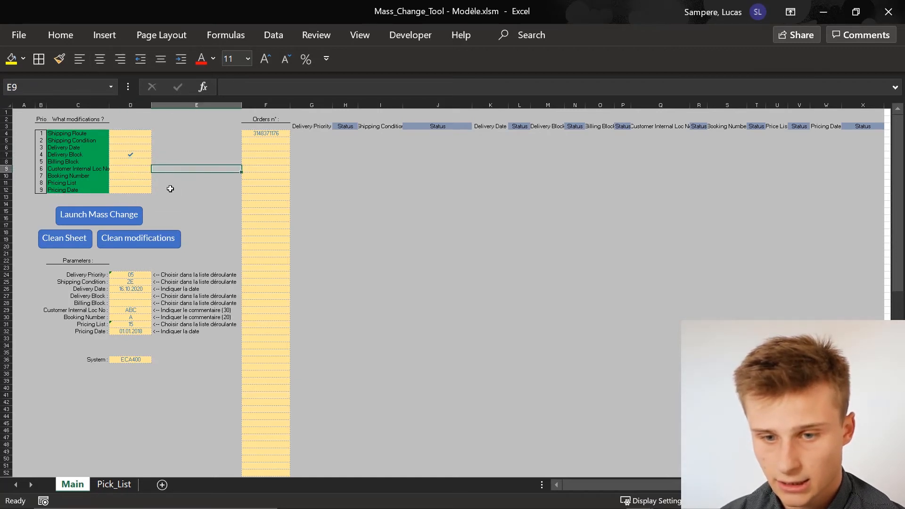
Step: Launch the mass change for the Delivery Block and switch to the SAP window
{"action": "left_click", "coordinate": [121, 214]}
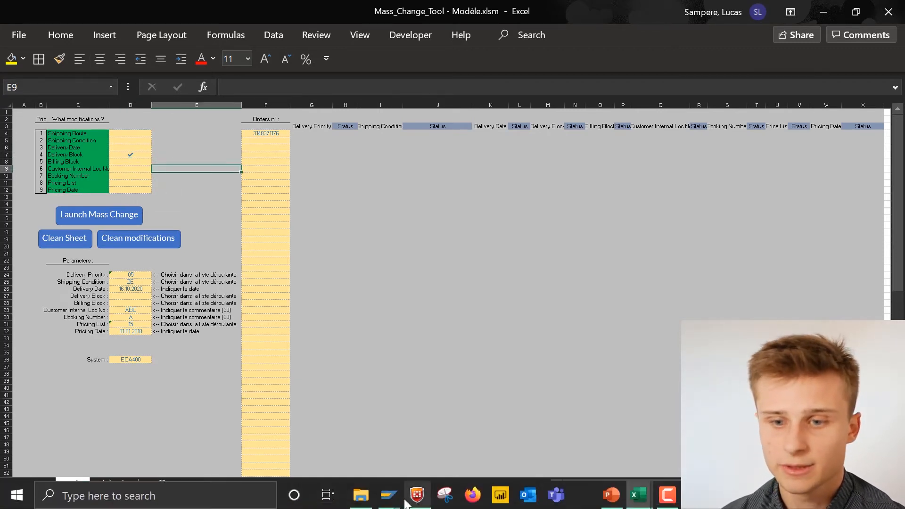
{"action": "mouse_move", "coordinate": [396, 504]}
{"action": "left_click", "coordinate": [431, 454]}
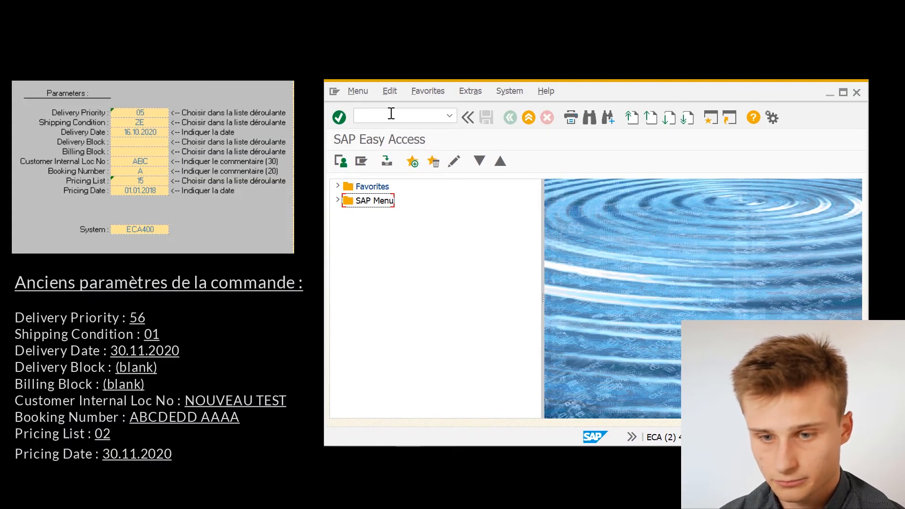
Step: Display the processed sales order in SAP with transaction va03
{"action": "left_click", "coordinate": [391, 113]}
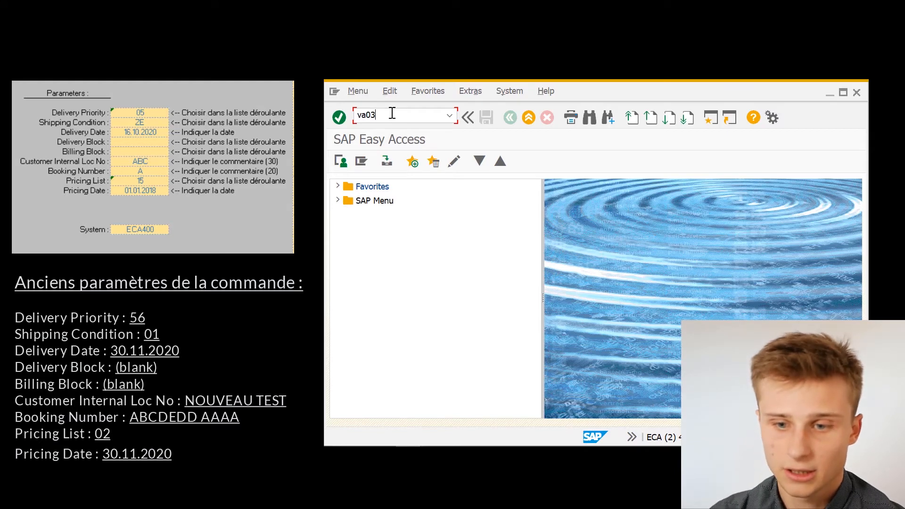
{"action": "key", "text": "Return"}
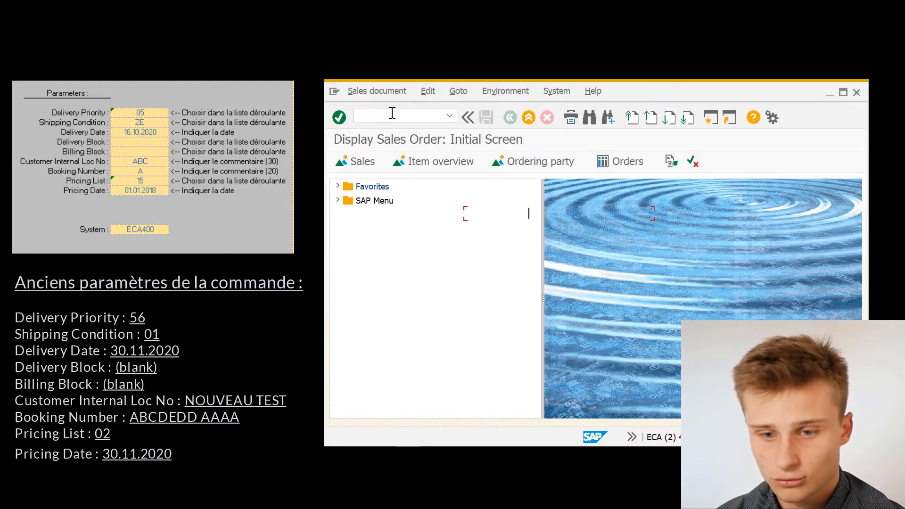
{"action": "key", "text": "Return"}
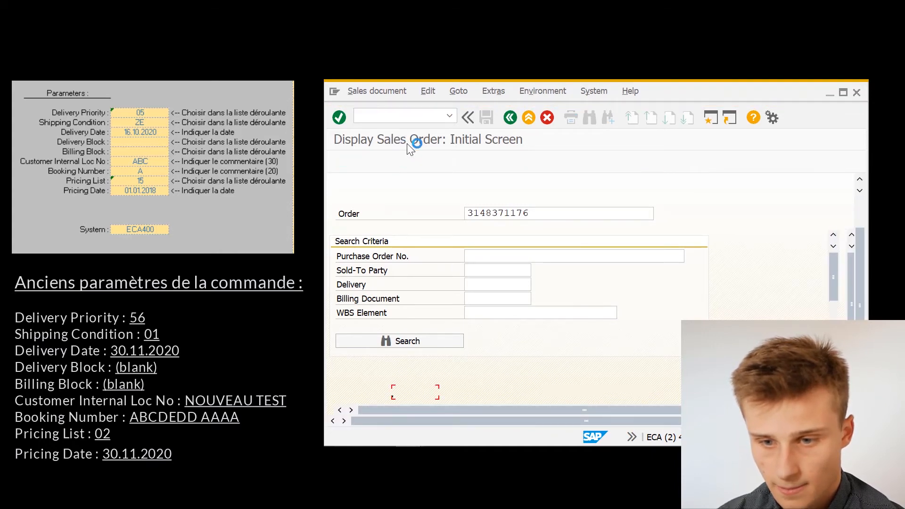
Step: Examine the requested delivery date, delivery block, billing block and pricing date in the order's Sales overview
{"action": "left_click_drag", "start_coordinate": [661, 84], "coordinate": [656, 64]}
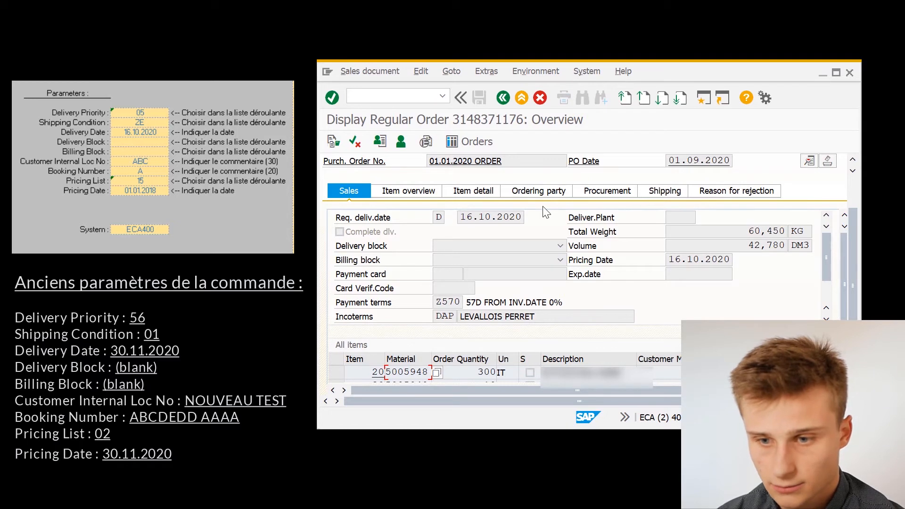
{"action": "scroll", "coordinate": [617, 238], "scroll_direction": "up", "scroll_amount": 1}
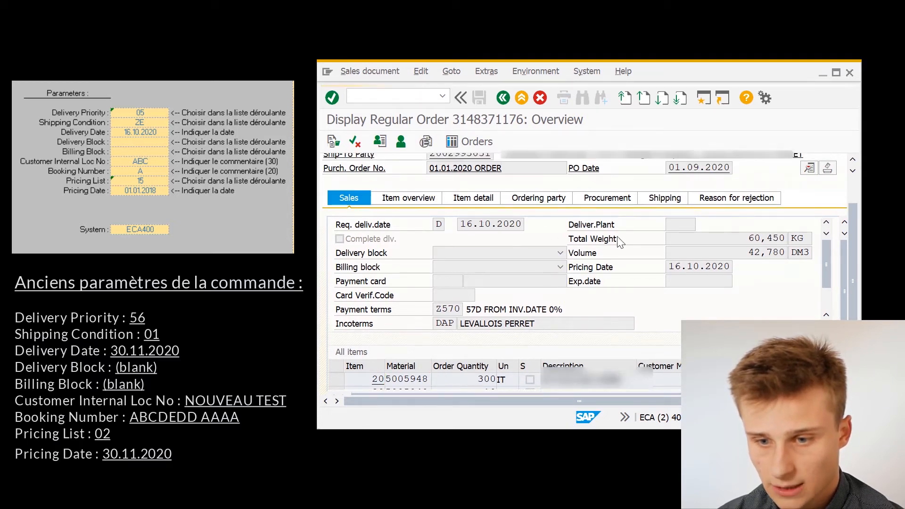
{"action": "scroll", "coordinate": [618, 238], "scroll_direction": "down", "scroll_amount": 1}
{"action": "scroll", "coordinate": [618, 238], "scroll_direction": "up", "scroll_amount": 2}
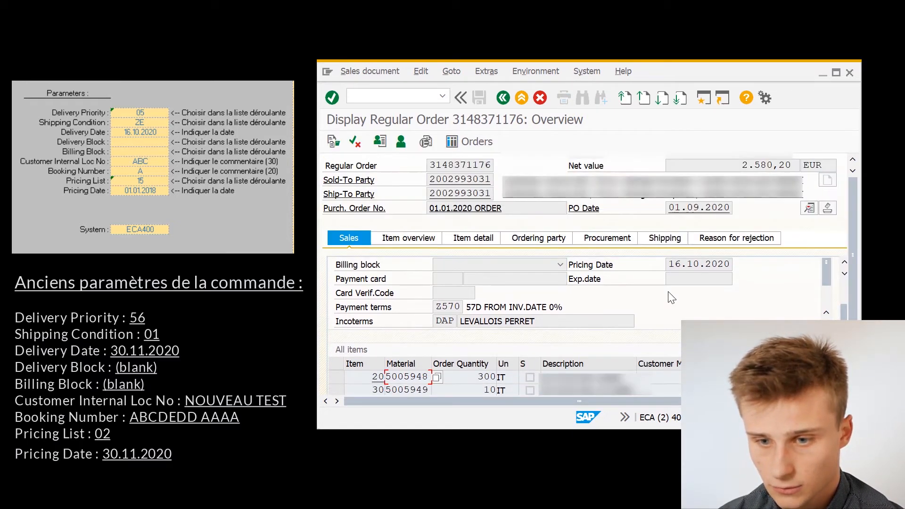
{"action": "scroll", "coordinate": [671, 297], "scroll_direction": "up", "scroll_amount": 1}
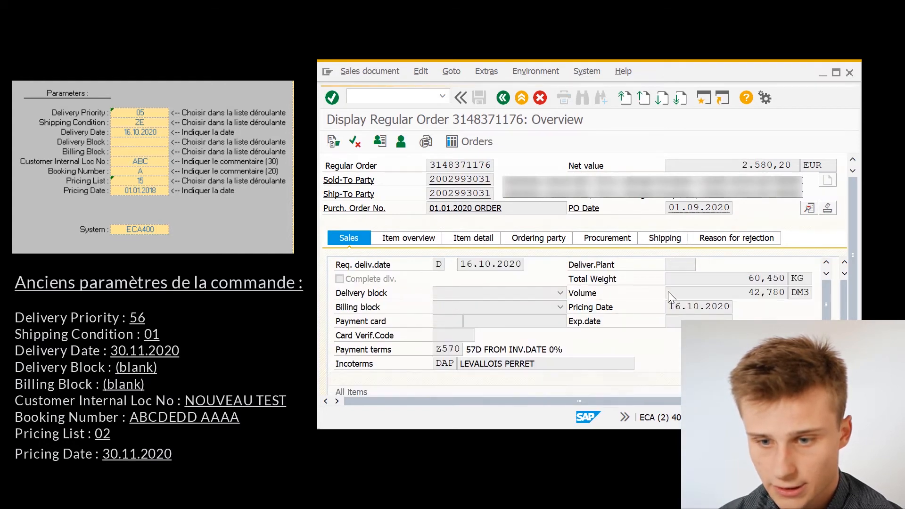
{"action": "scroll", "coordinate": [490, 259], "scroll_direction": "down", "scroll_amount": 1}
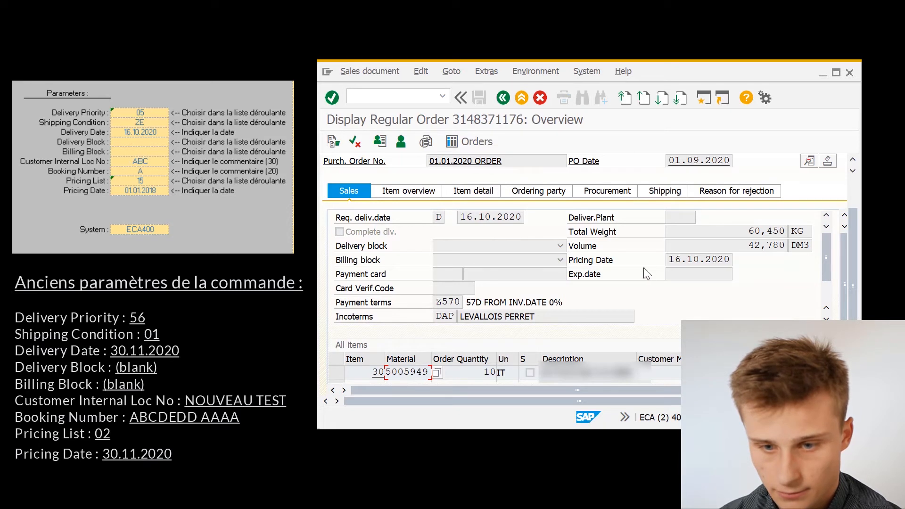
Step: Examine the order's Shipping overview in a maximized window for the item's delivery dates, route and delivery priority, then restore the window
{"action": "left_click", "coordinate": [667, 199]}
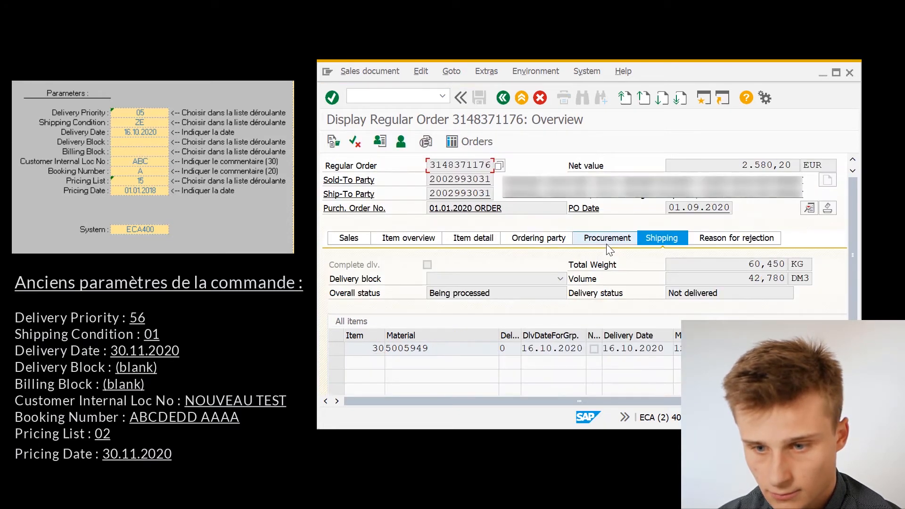
{"action": "left_click", "coordinate": [837, 73]}
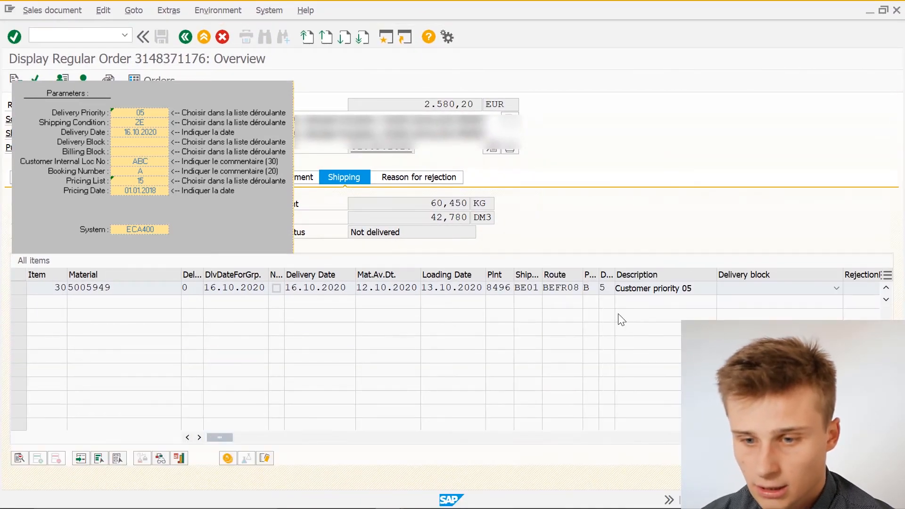
{"action": "double_click", "coordinate": [539, 10]}
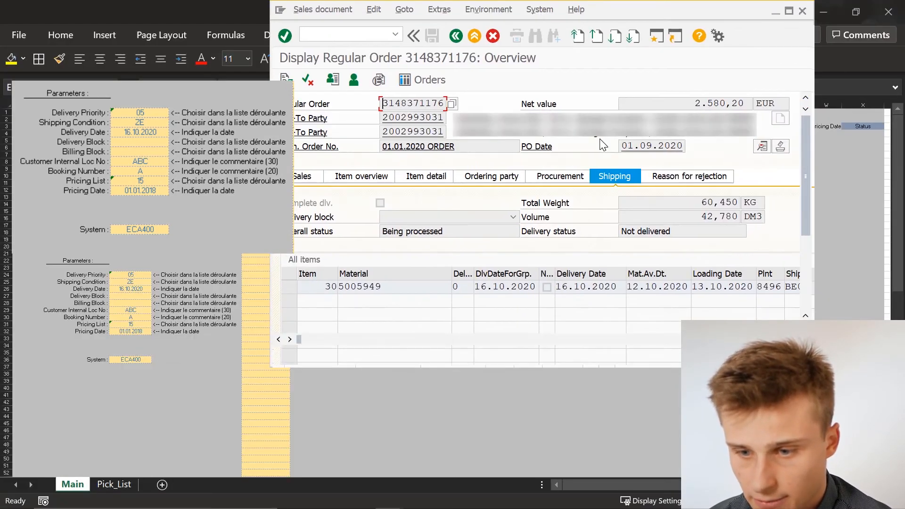
{"action": "left_click_drag", "start_coordinate": [600, 140], "coordinate": [557, 87]}
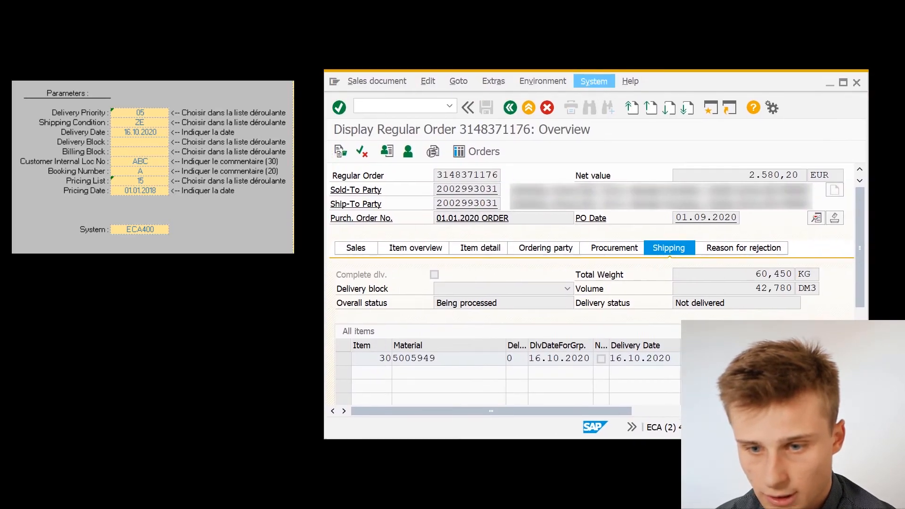
Step: Open the order's additional header data and check the Customer Internal Loc No and Booking Number
{"action": "left_click", "coordinate": [463, 79]}
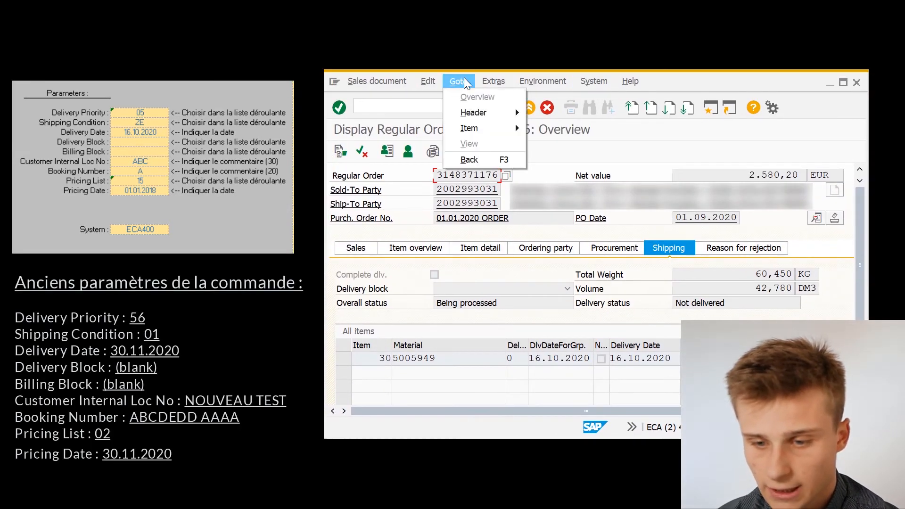
{"action": "mouse_move", "coordinate": [515, 117]}
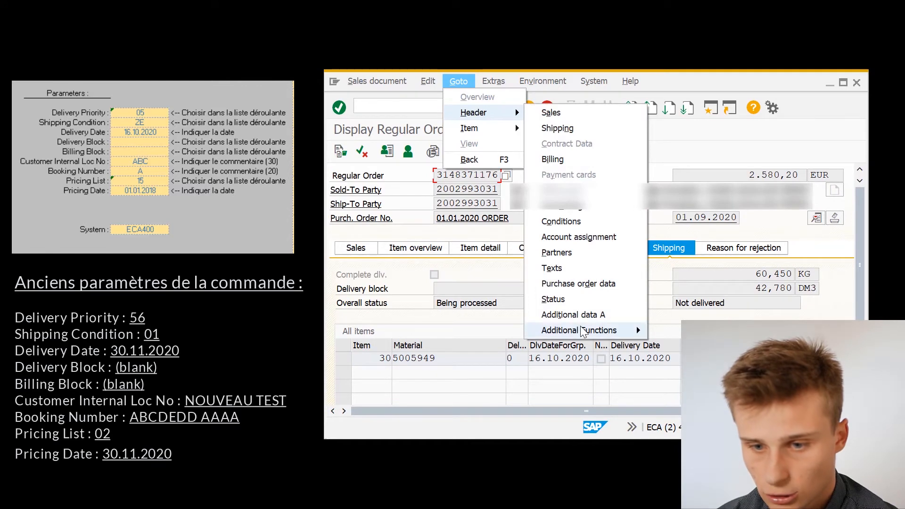
{"action": "mouse_move", "coordinate": [623, 330]}
{"action": "left_click", "coordinate": [684, 346]}
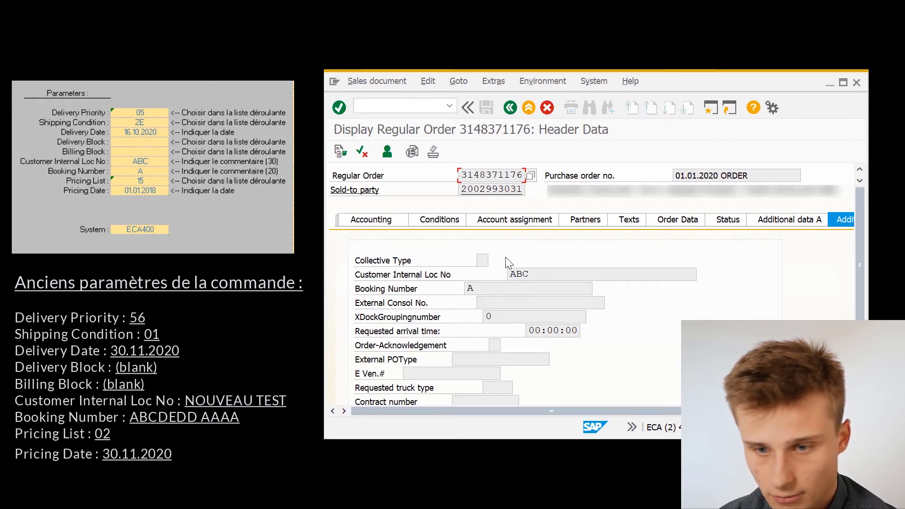
Step: Review the order header's Accounting, Billing Document, Shipping and Sales data, checking the billing block, shipping condition, price list and pricing date
{"action": "left_click", "coordinate": [365, 219]}
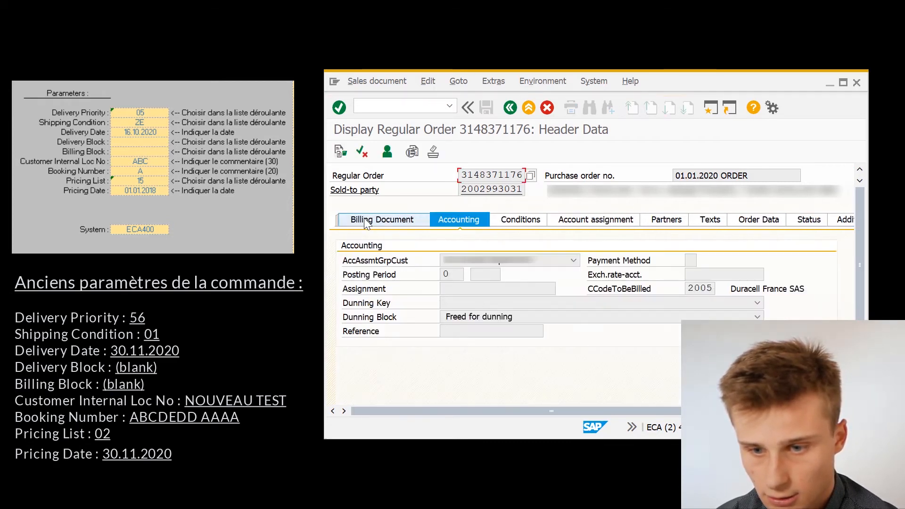
{"action": "left_click", "coordinate": [364, 218]}
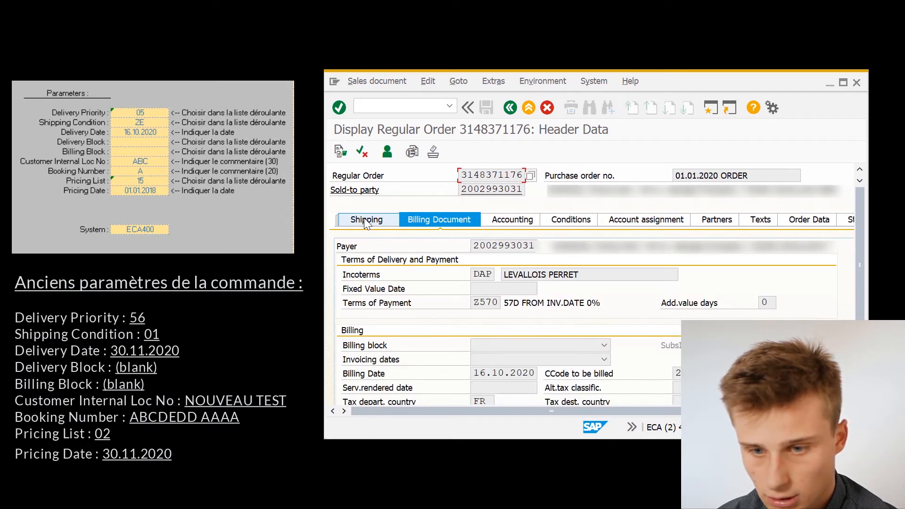
{"action": "left_click", "coordinate": [367, 219]}
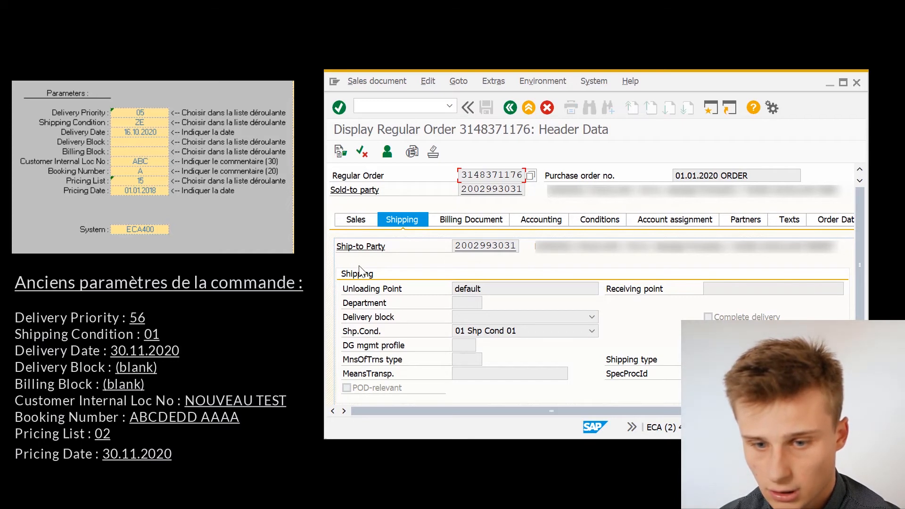
{"action": "left_click", "coordinate": [349, 220]}
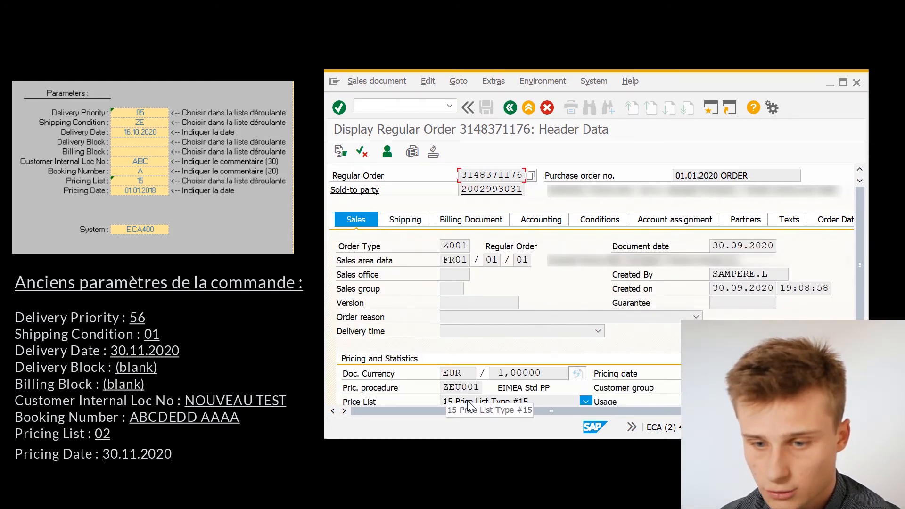
{"action": "scroll", "coordinate": [467, 376], "scroll_direction": "down", "scroll_amount": 3}
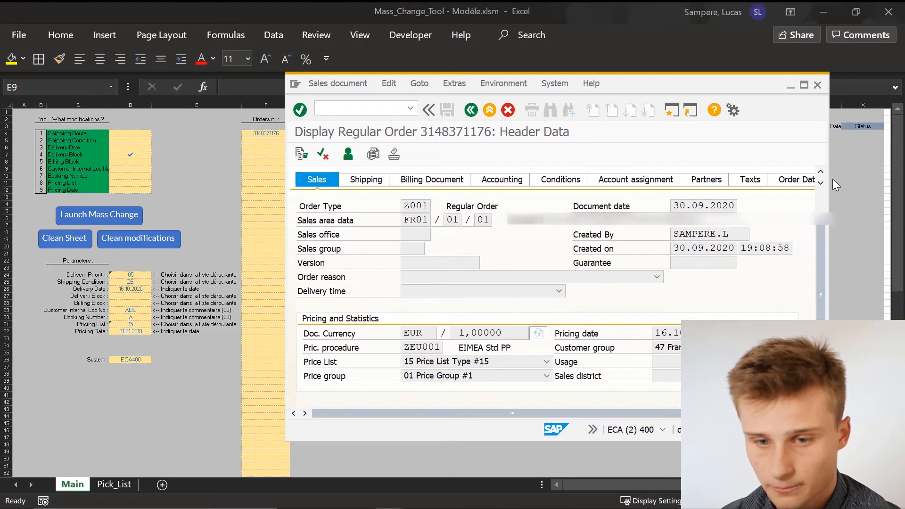
Step: Switch back to the Excel tool and clean the whole sheet of orders, check marks, parameters and statuses
{"action": "key", "text": "alt+Tab"}
{"action": "left_click", "coordinate": [477, 230]}
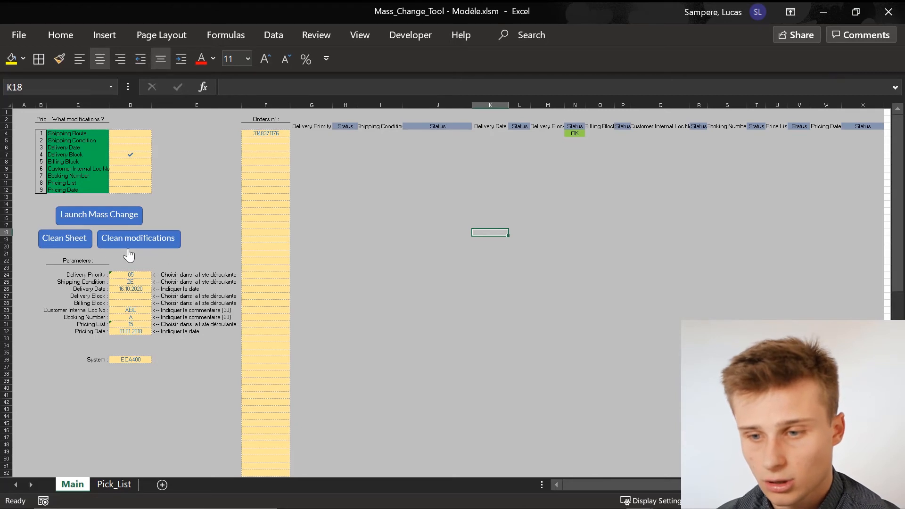
{"action": "left_click", "coordinate": [70, 242]}
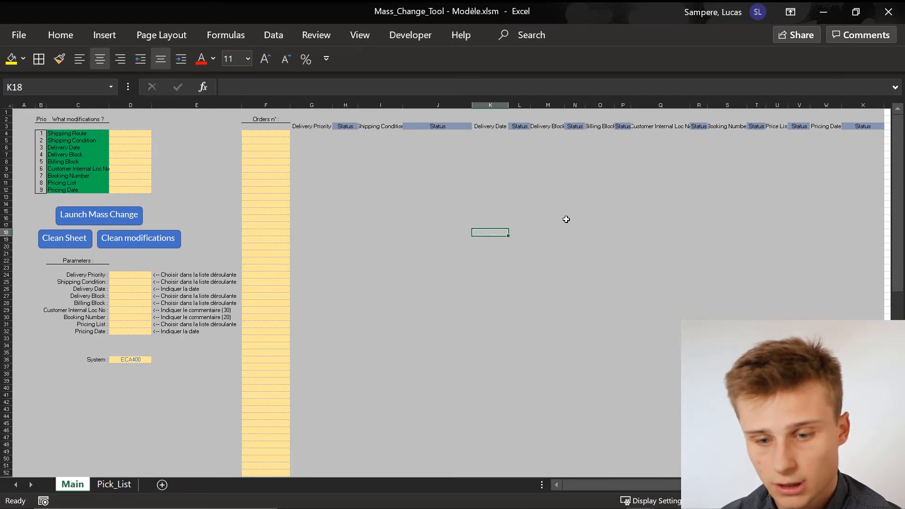